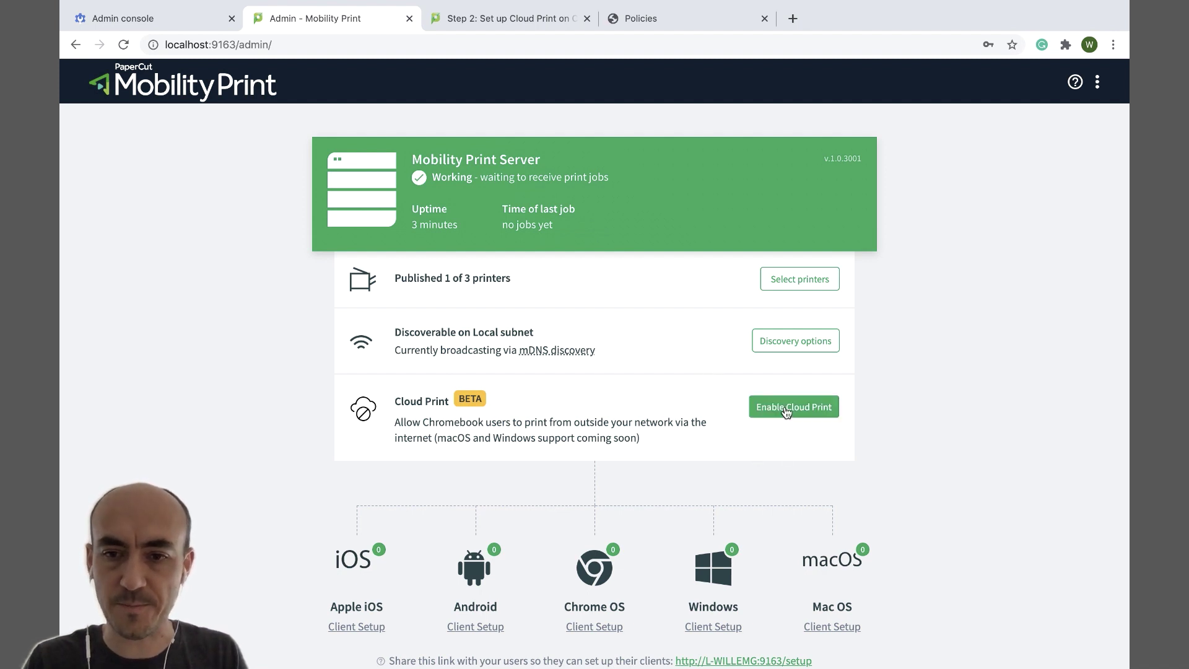
- Enable Cloud Print in Mobility Print and confirm it in the dialog
click(790, 408)
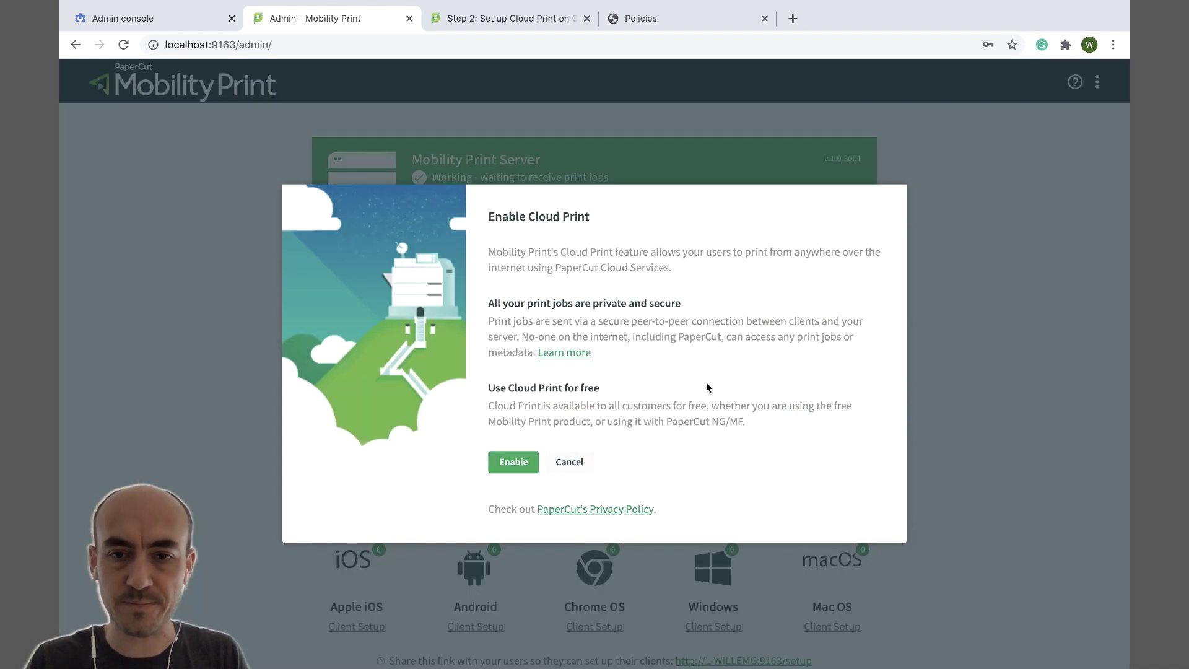
click(506, 462)
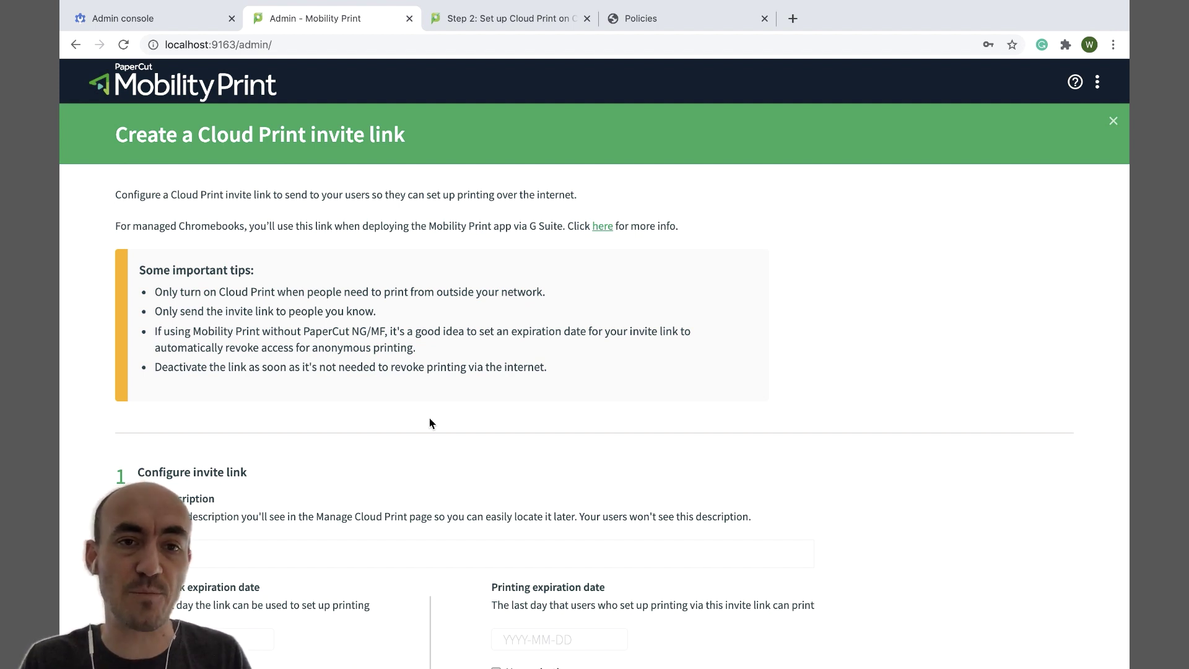
- Describe the invite link as 'Demo' with no expiration for linking or printing
scroll(421, 422, down, 2)
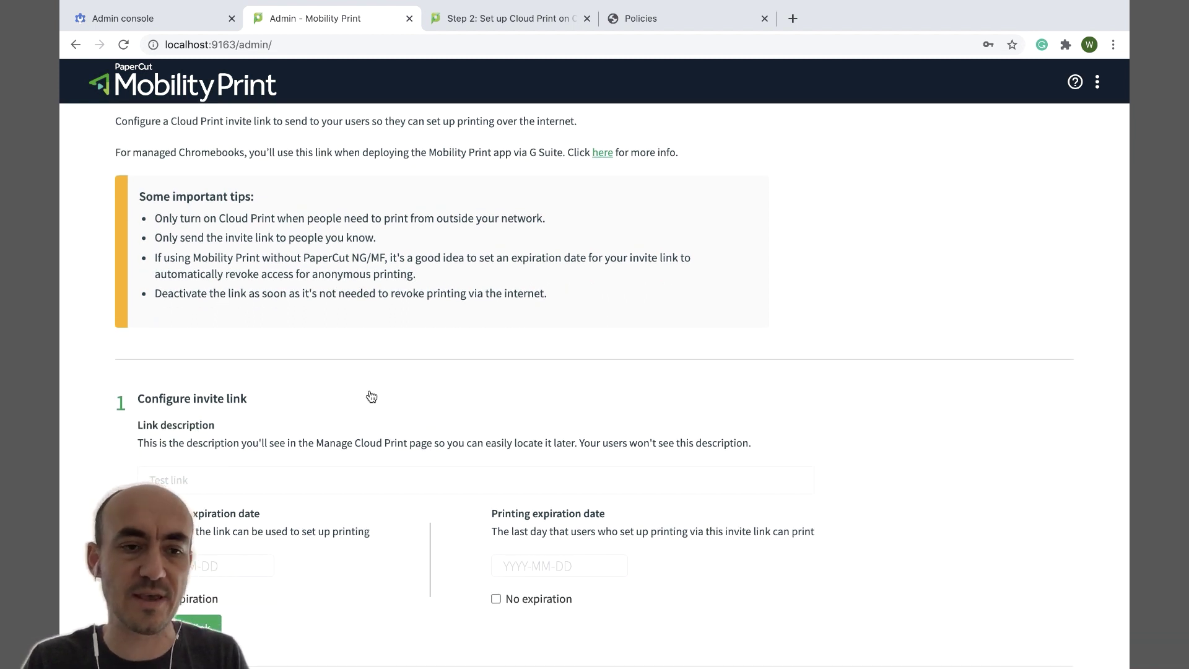
scroll(372, 395, down, 1)
scroll(267, 359, down, 1)
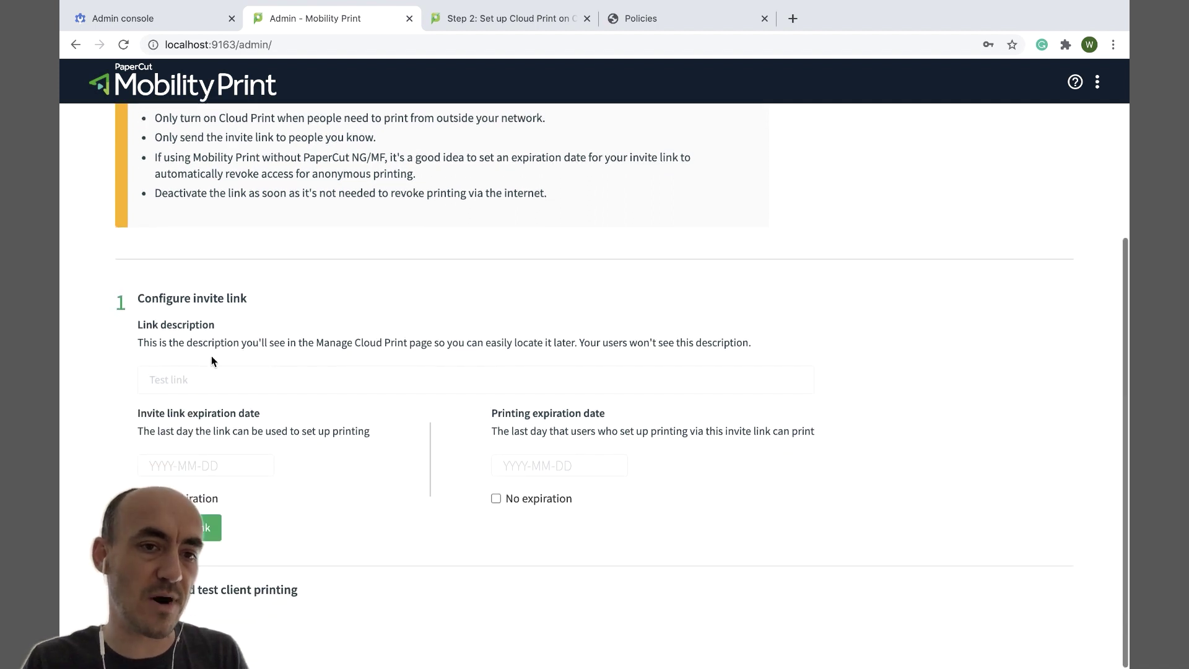
click(197, 373)
text(Demo)
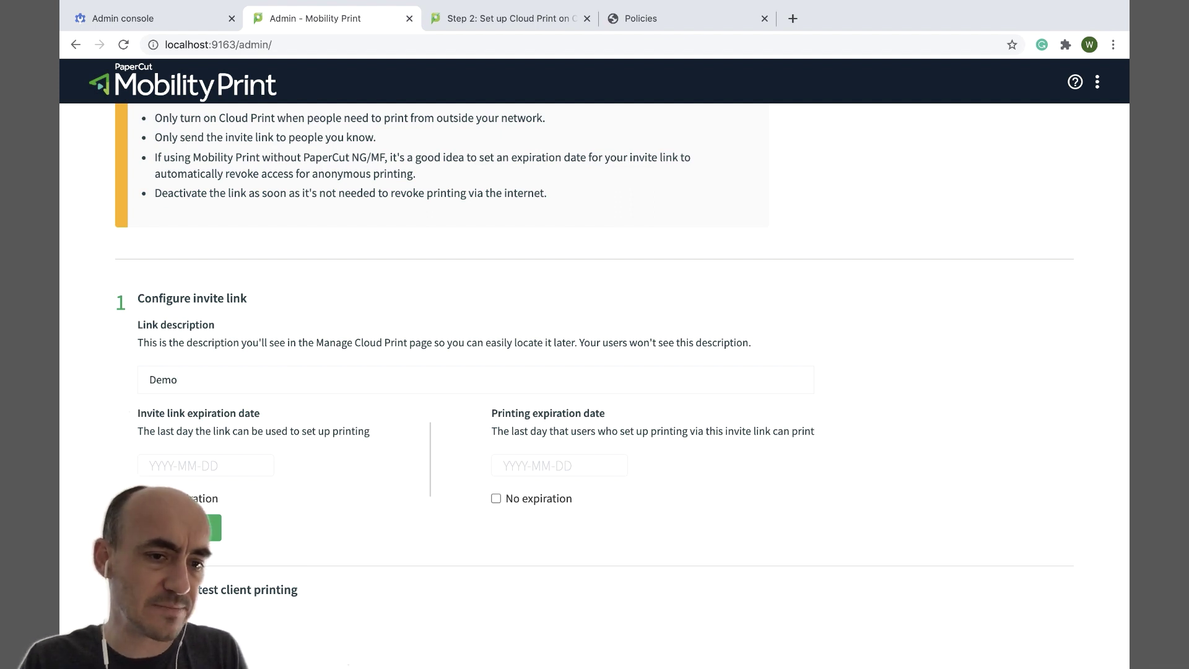
click(143, 498)
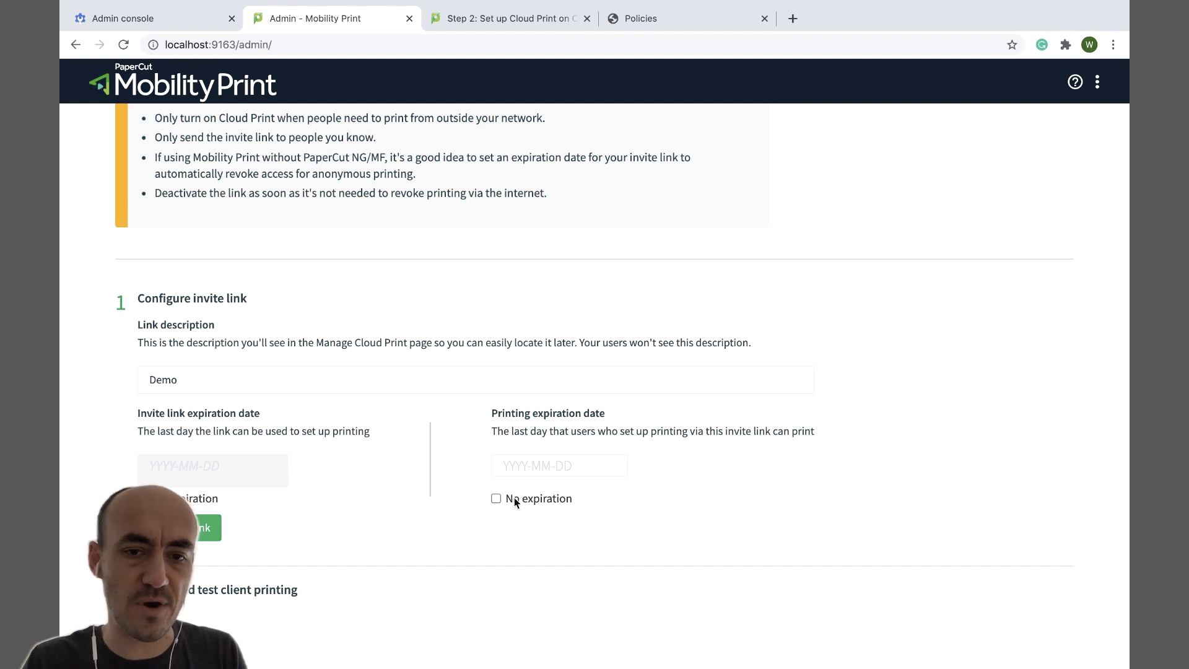
click(496, 499)
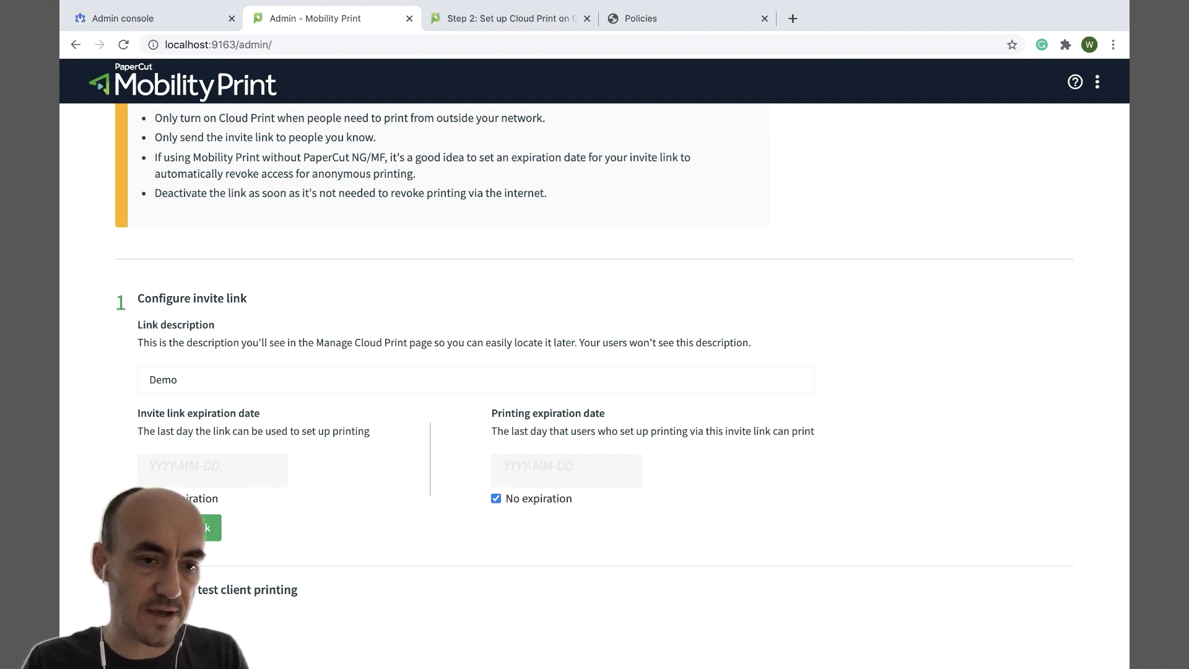
- Generate the Demo invite link and copy it to the clipboard
click(205, 528)
scroll(353, 541, down, 3)
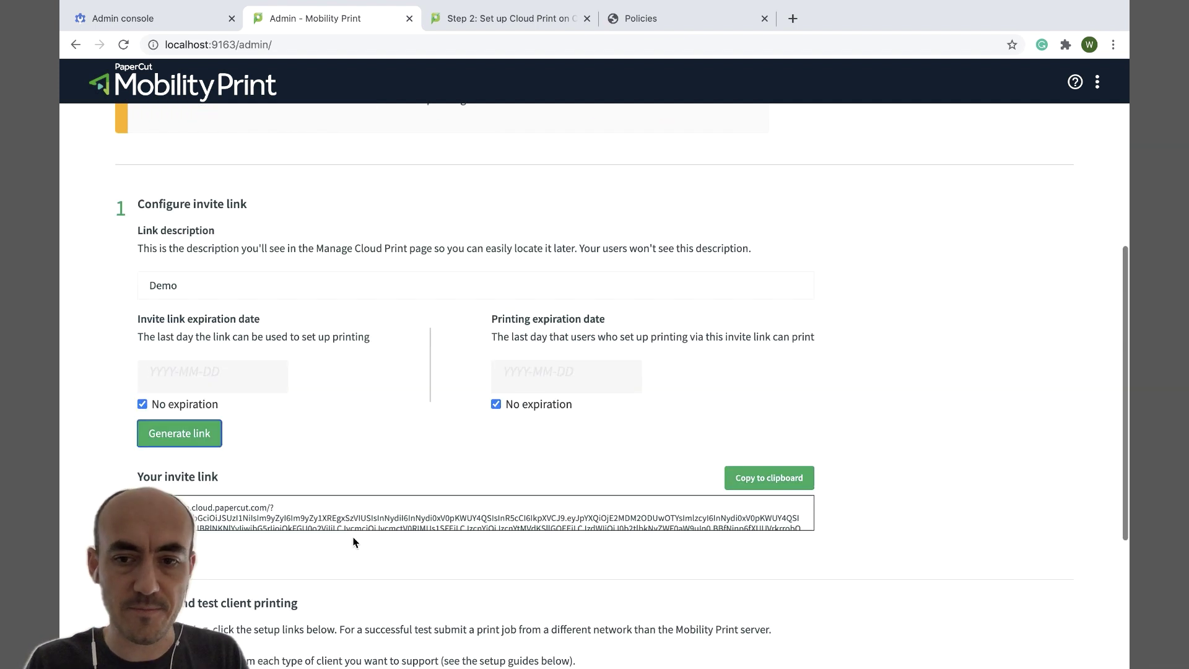
click(755, 483)
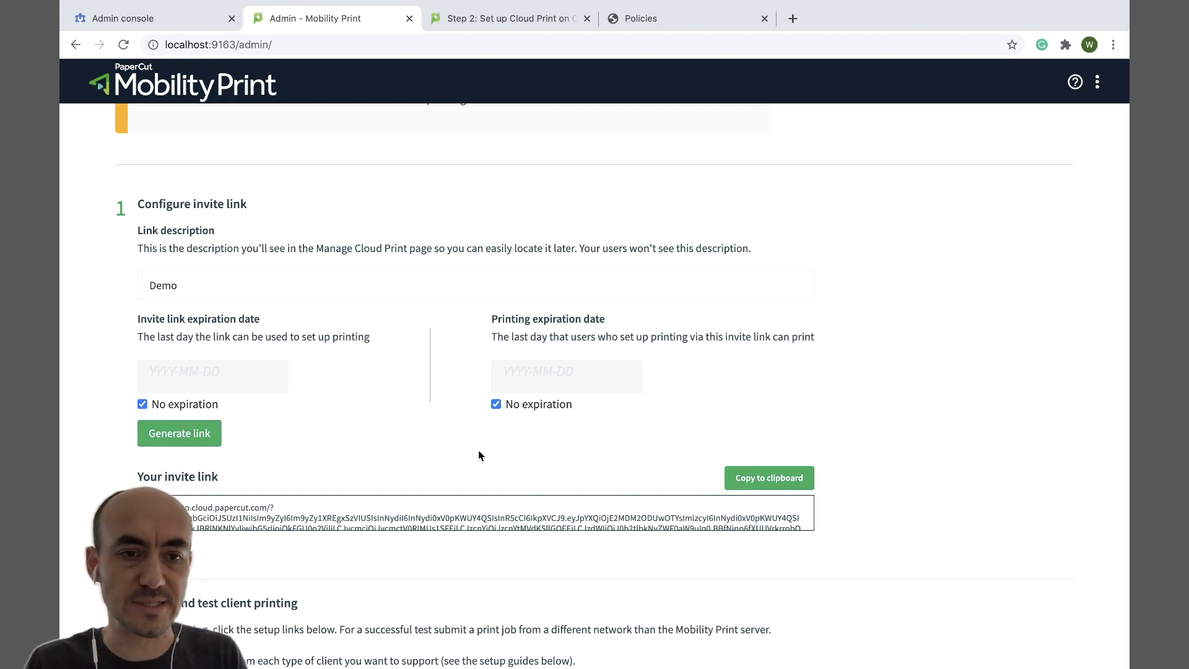
- Load the copied invite link in a new tab and go to Mobility Print's store listing
click(794, 19)
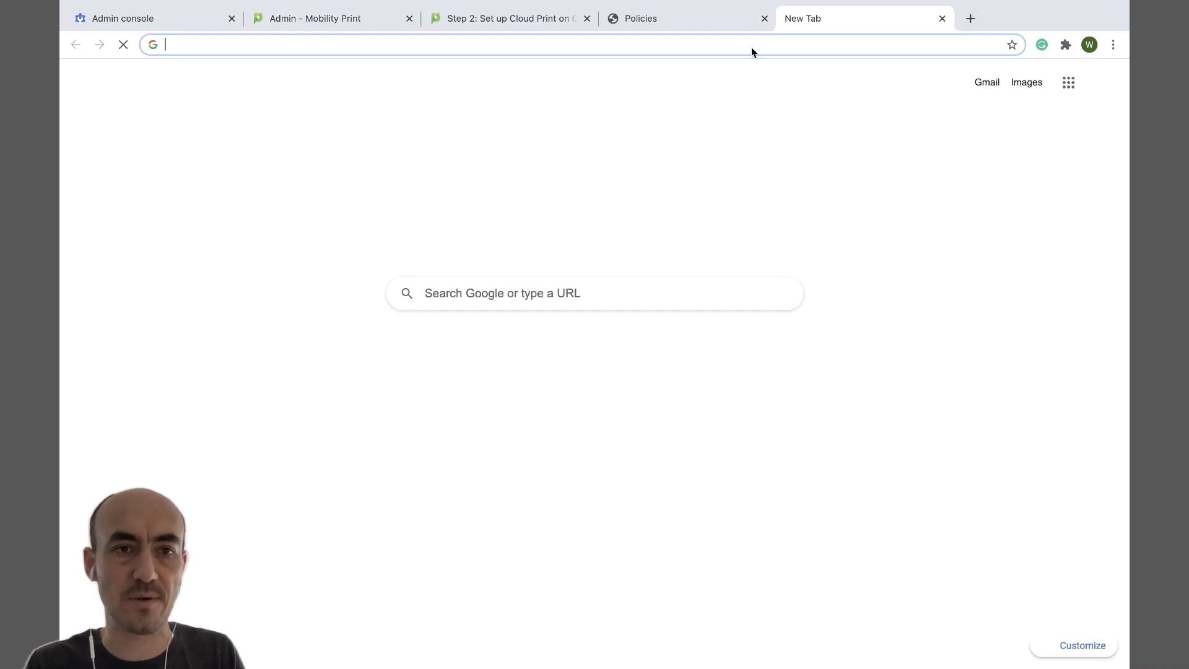
key(ctrl+v)
key(Return)
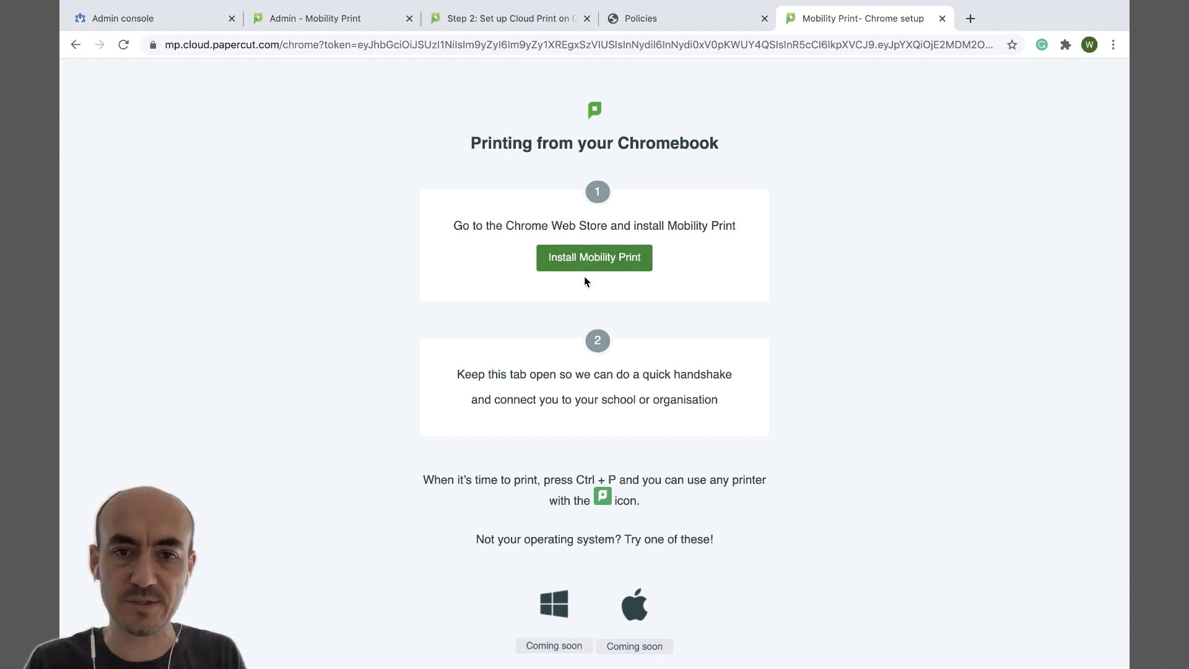
click(584, 258)
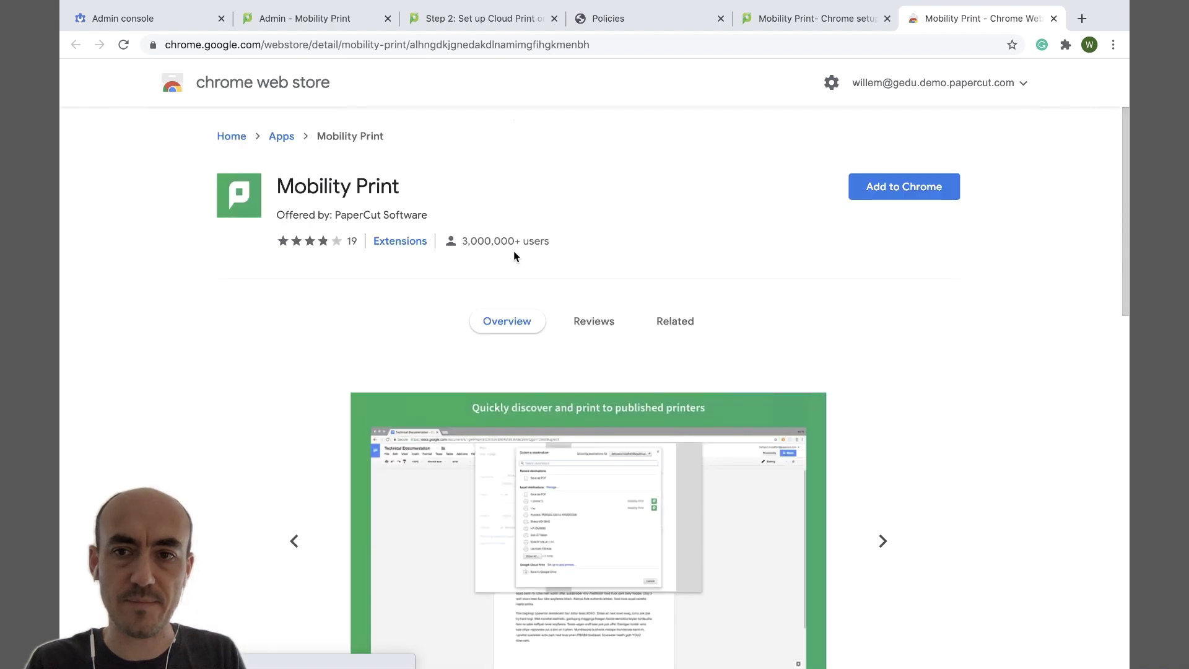
- Add the Mobility Print extension to Chrome and confirm the installation
click(869, 187)
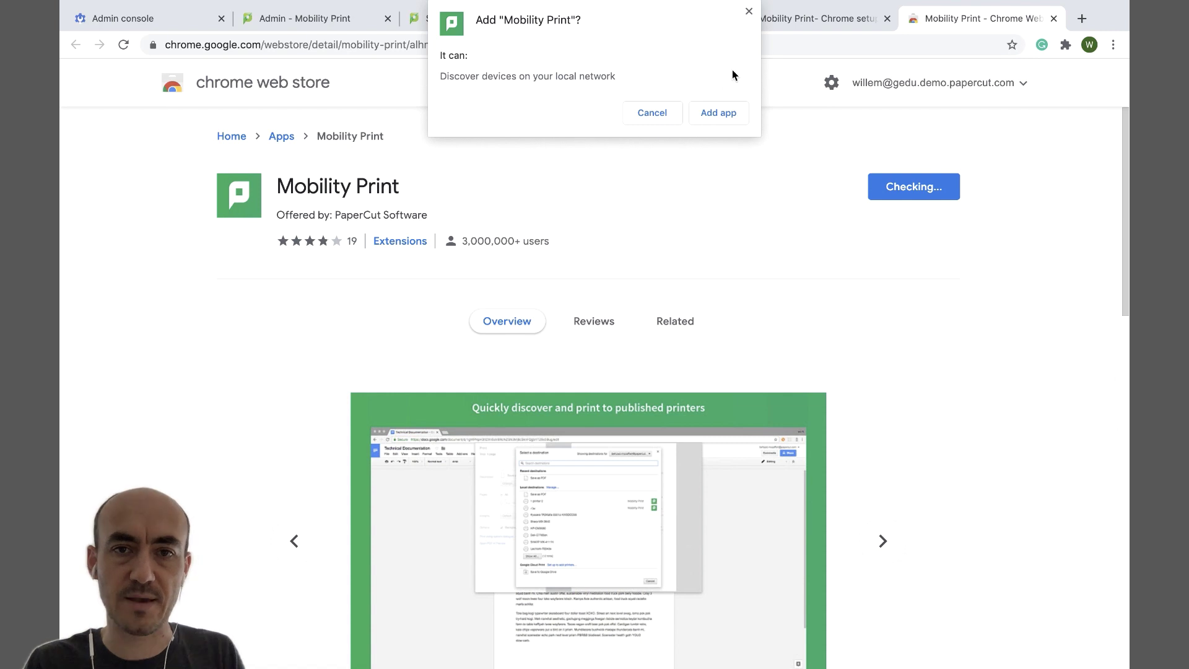
click(711, 115)
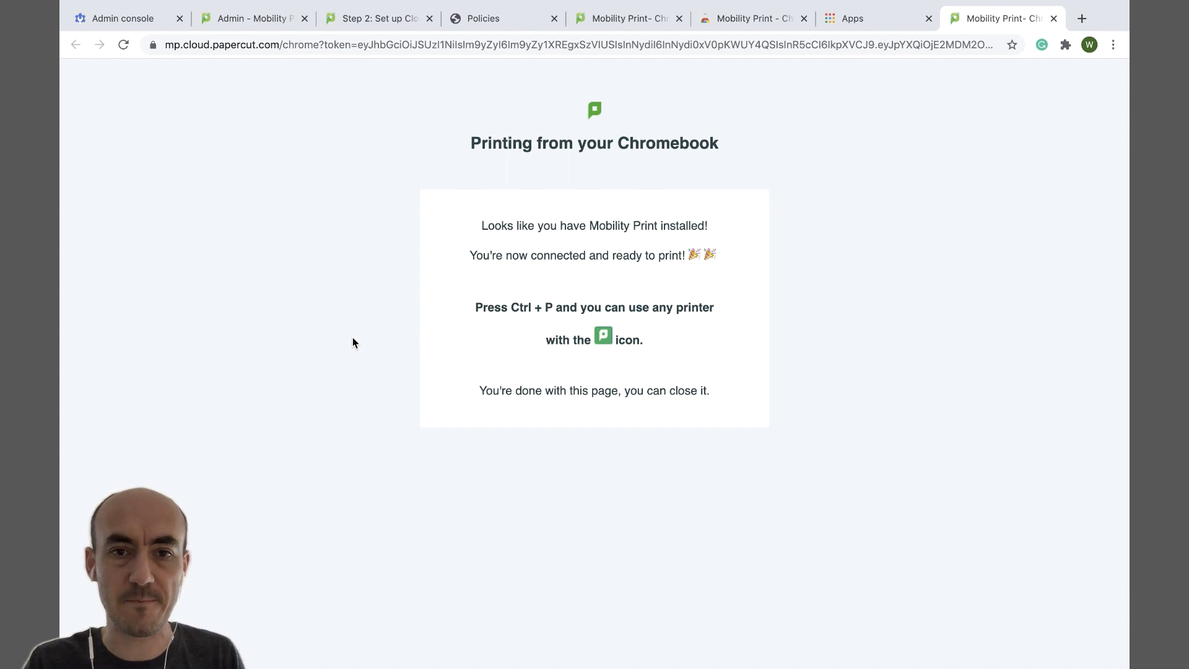
key(ctrl+p)
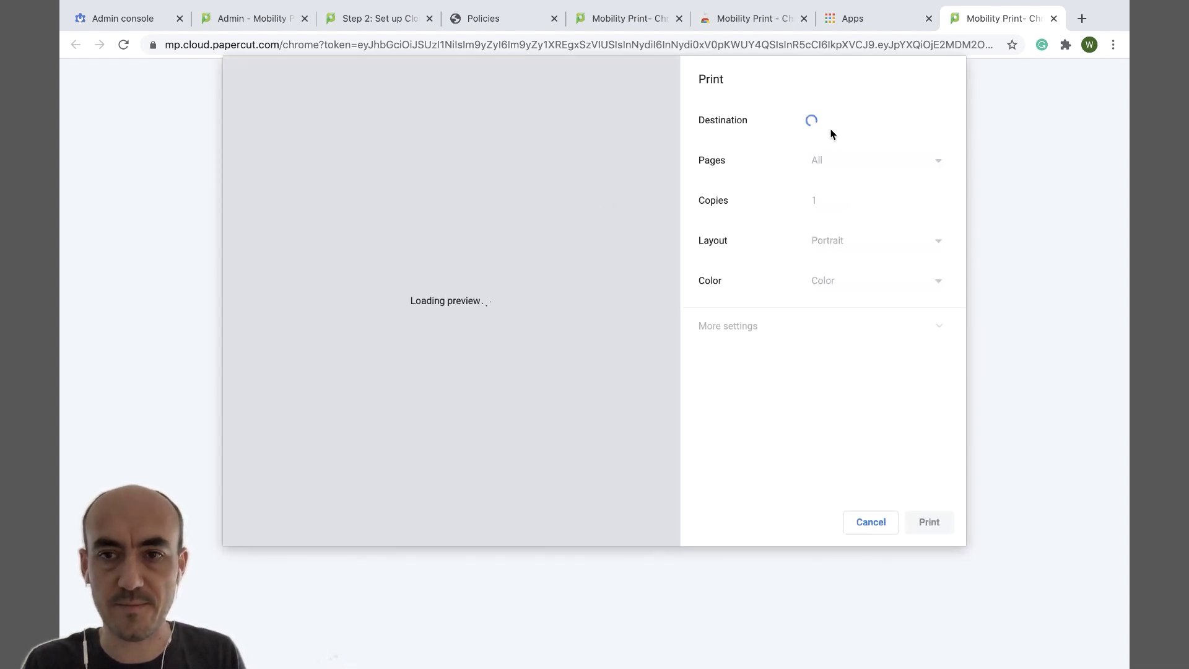
click(845, 123)
click(847, 160)
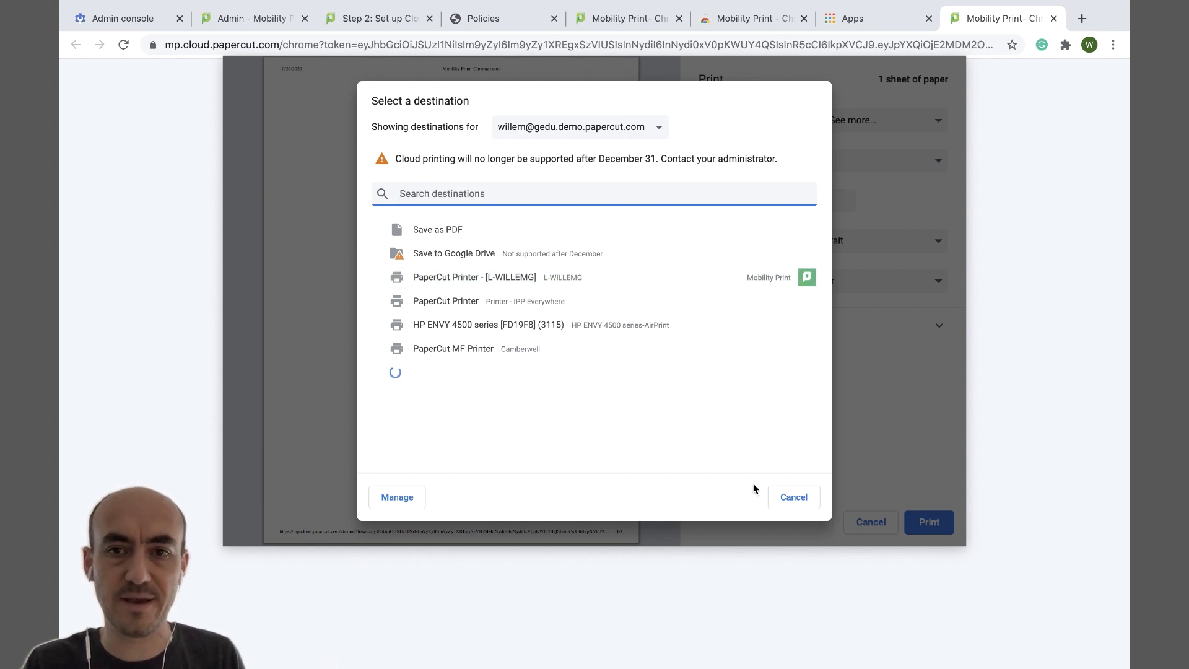
click(794, 498)
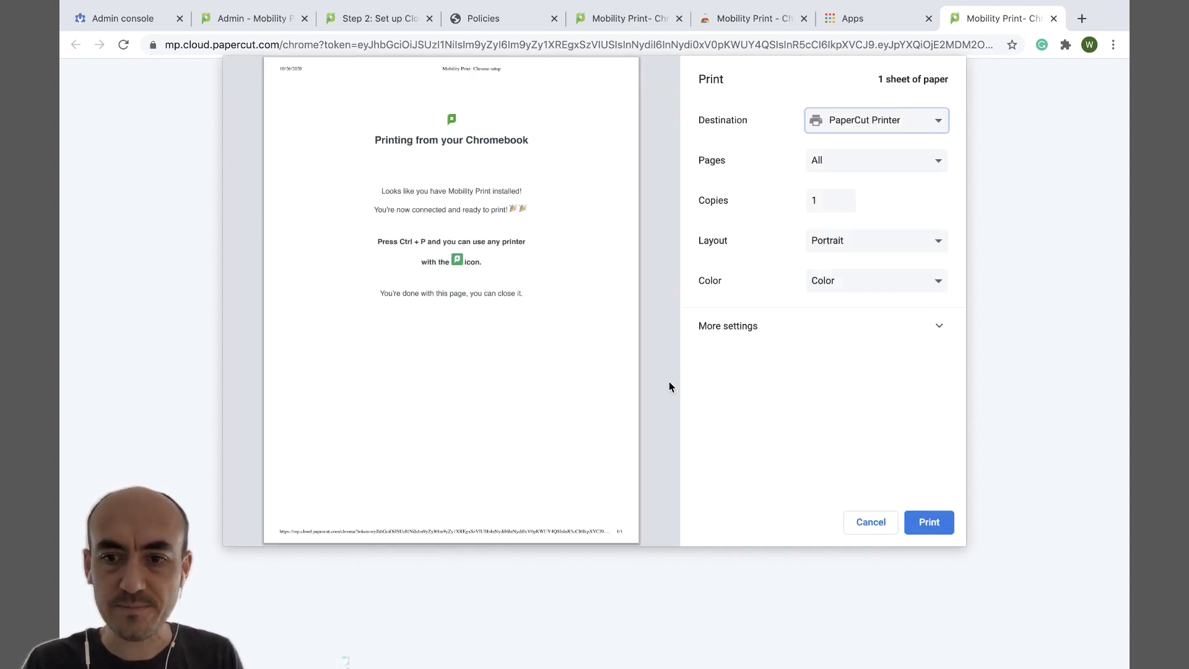
click(869, 519)
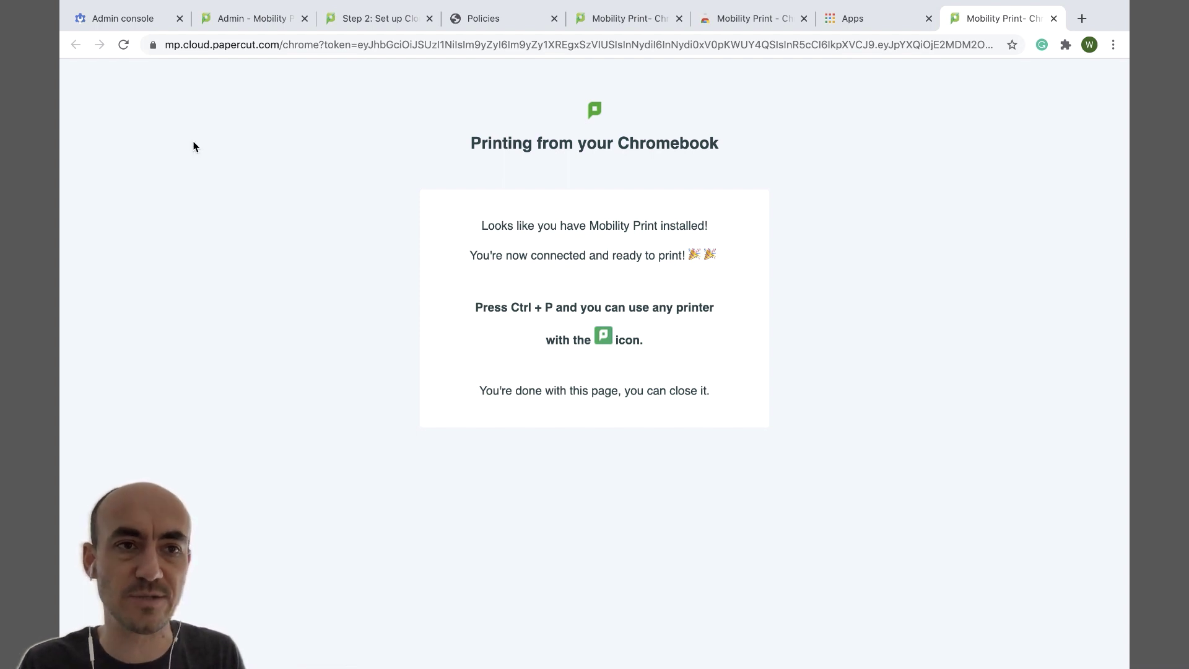
- Go to Chrome device management's Apps & extensions settings in Google Admin
click(138, 22)
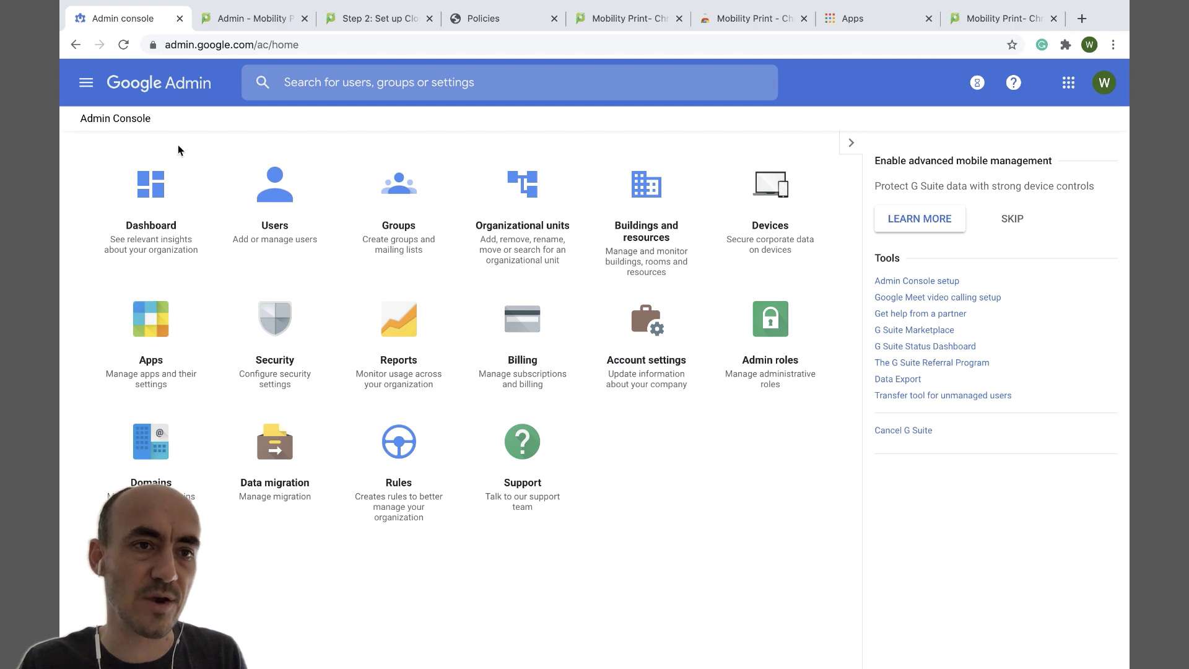
click(85, 86)
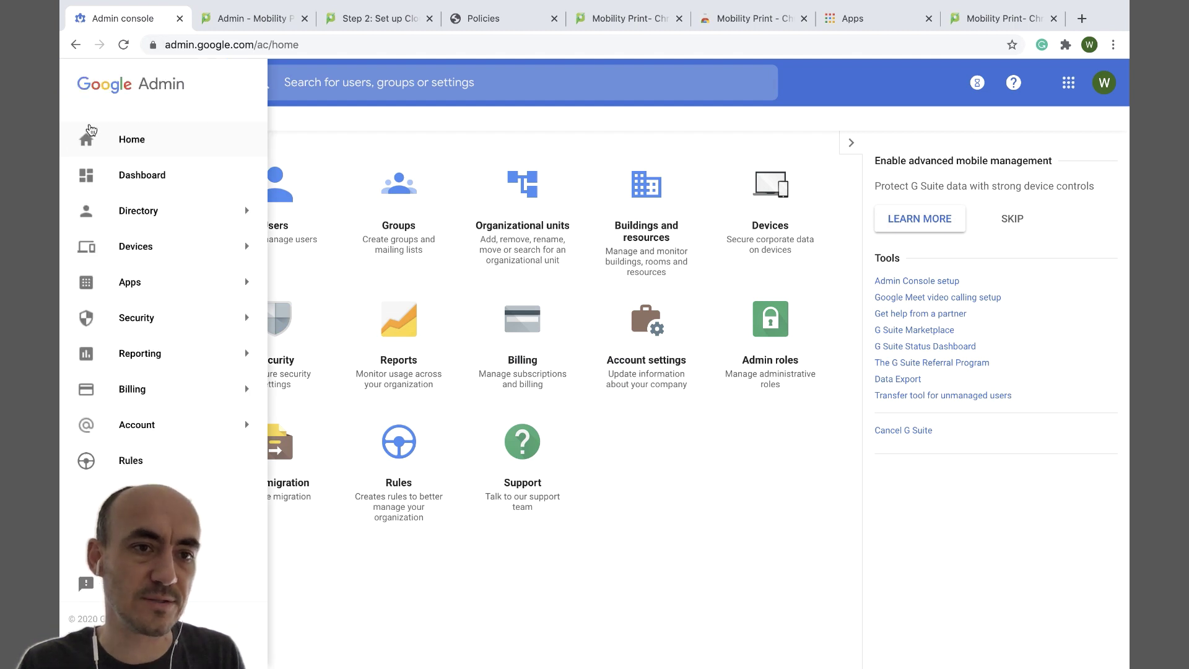
mouse_move(147, 252)
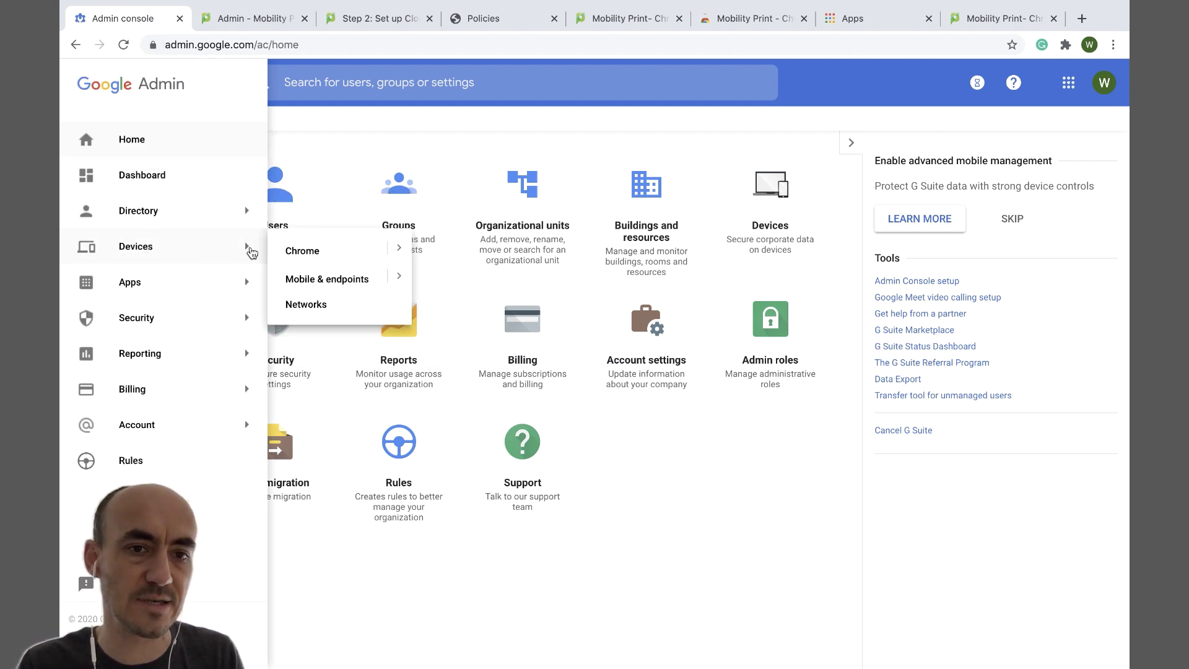
click(312, 254)
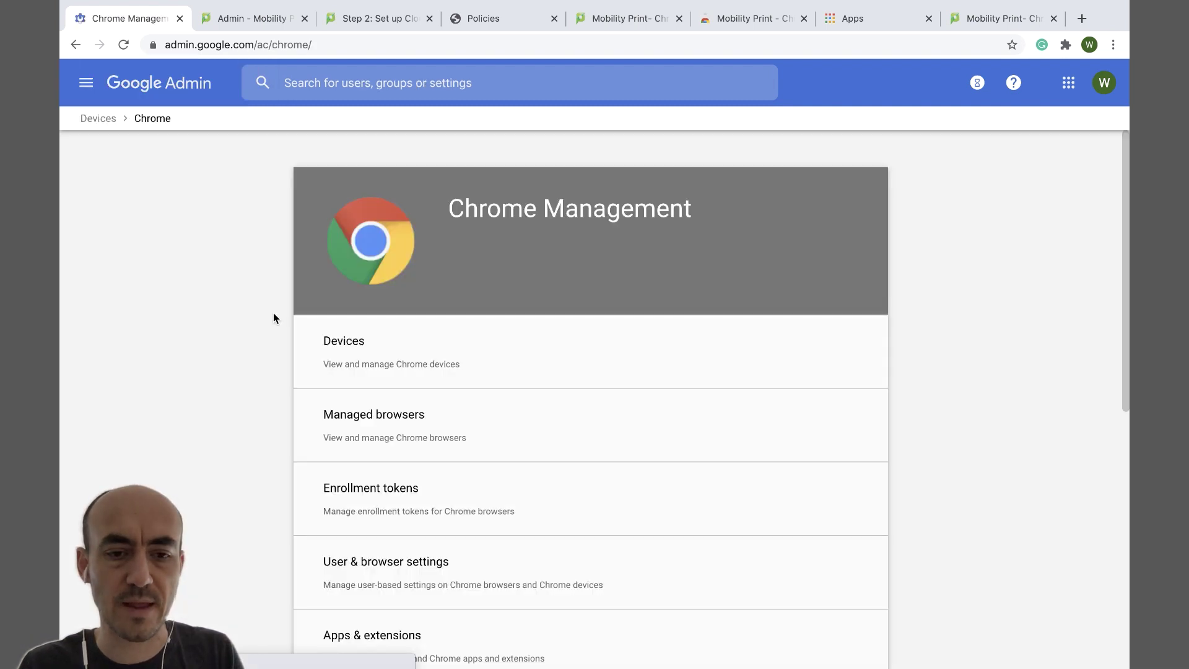
scroll(274, 318, down, 3)
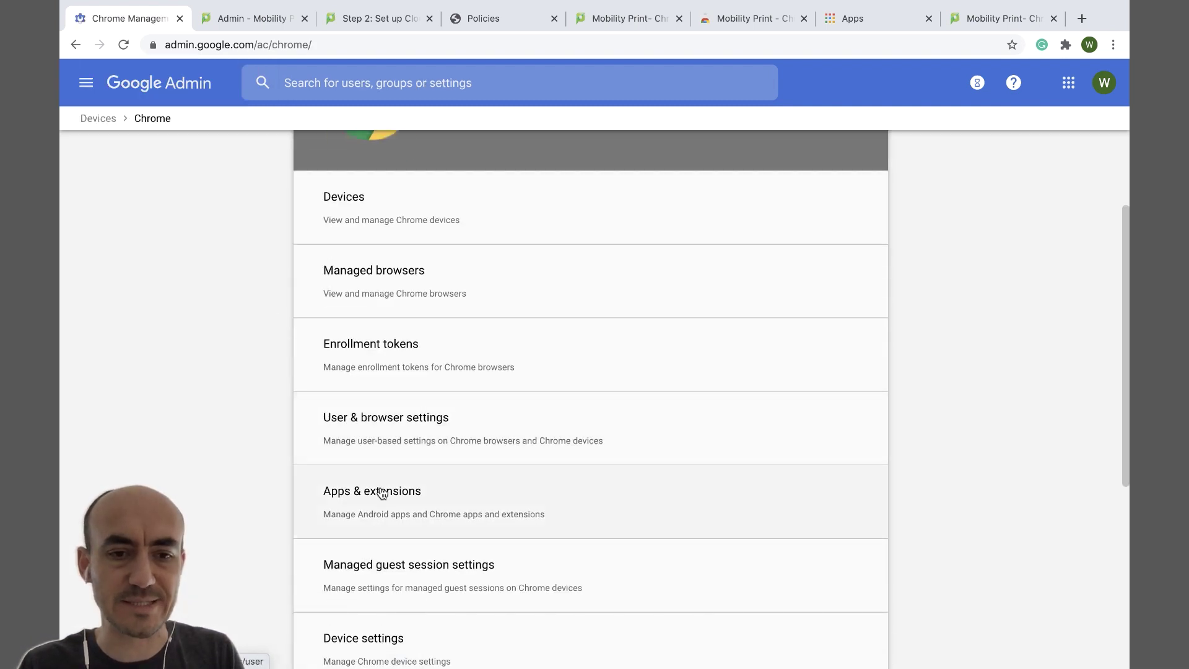
click(382, 491)
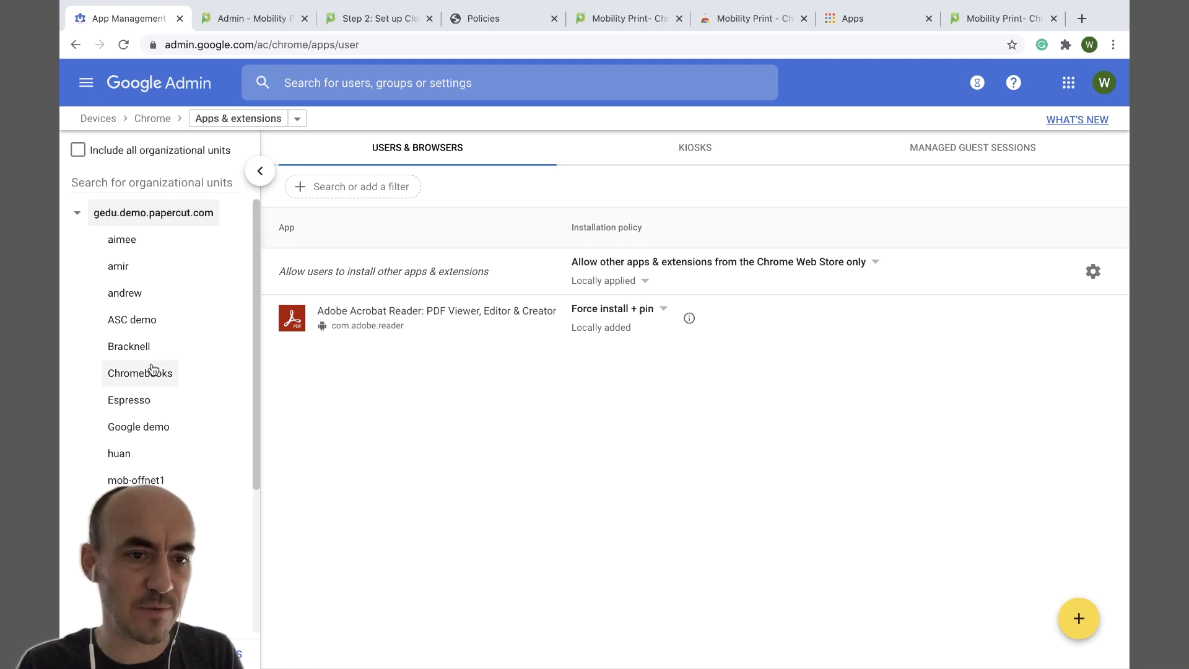
- Choose the Students org unit and add an app from the Chrome Web Store
scroll(141, 457, down, 3)
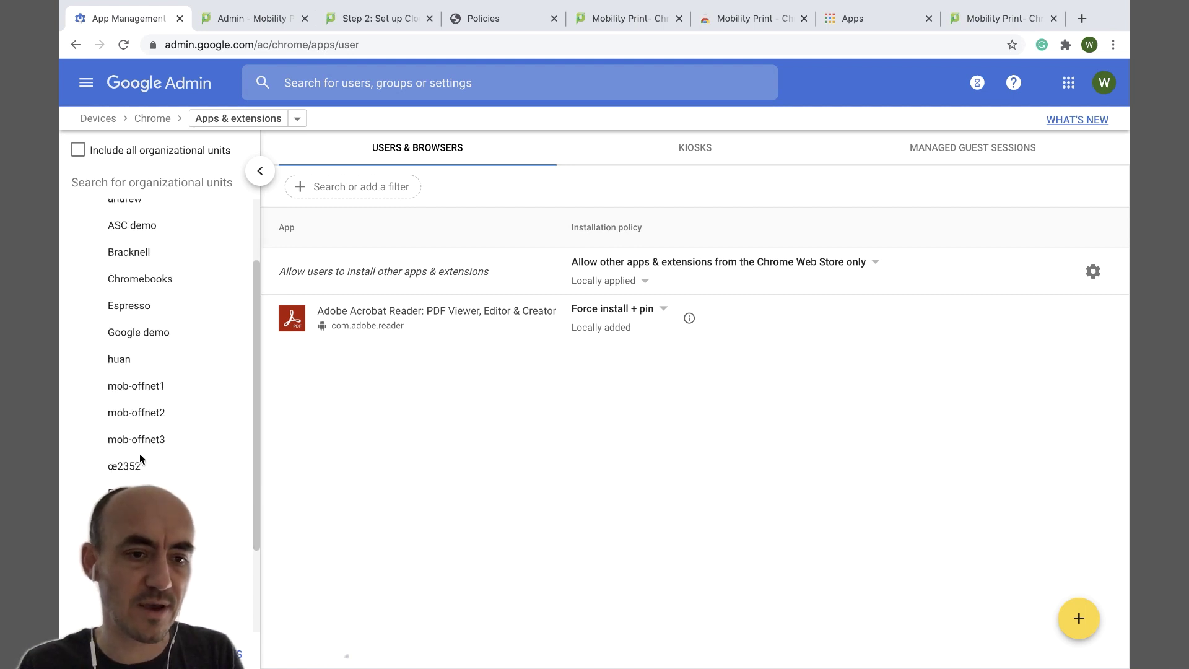
click(133, 541)
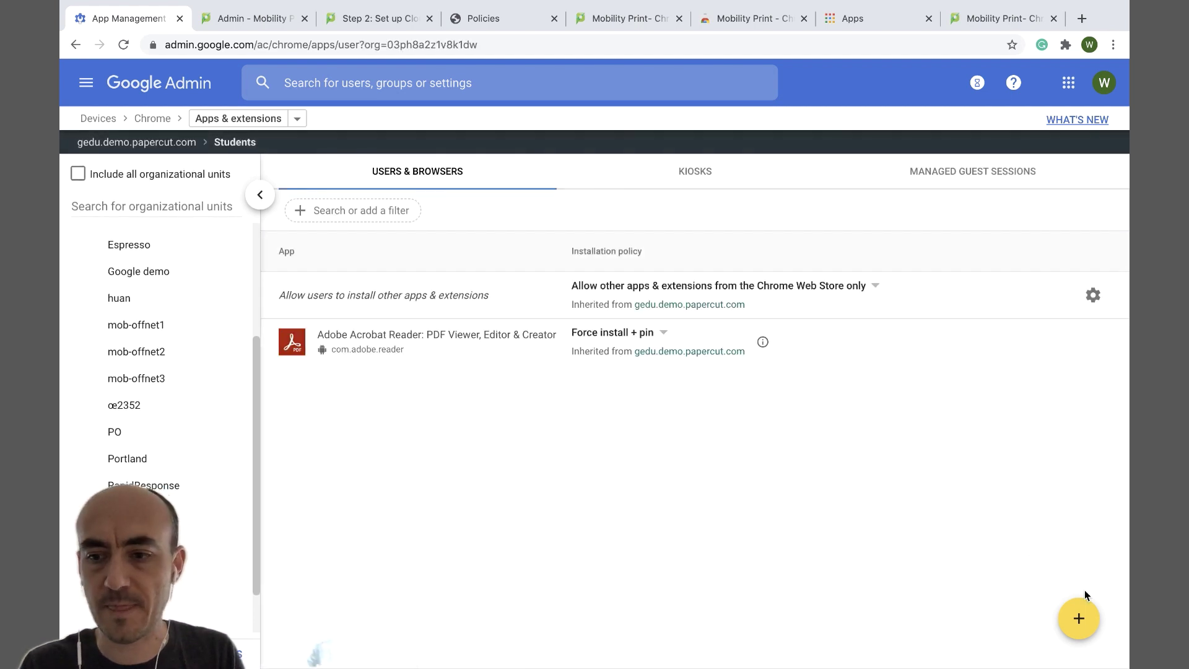
mouse_move(1083, 604)
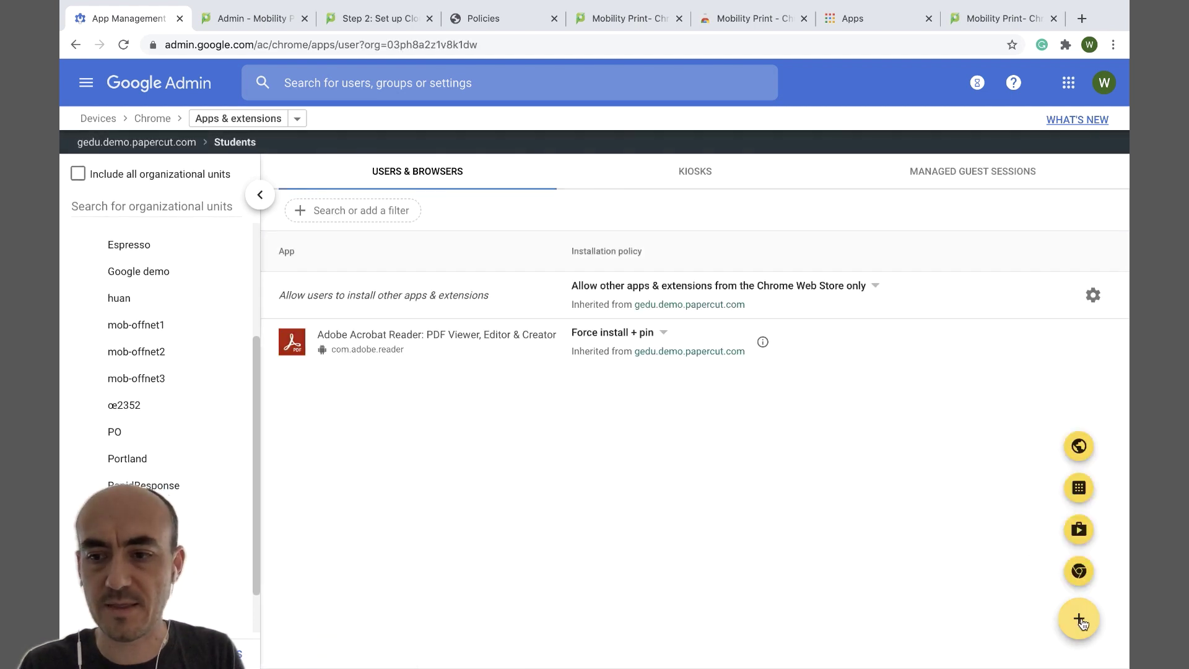
click(1079, 573)
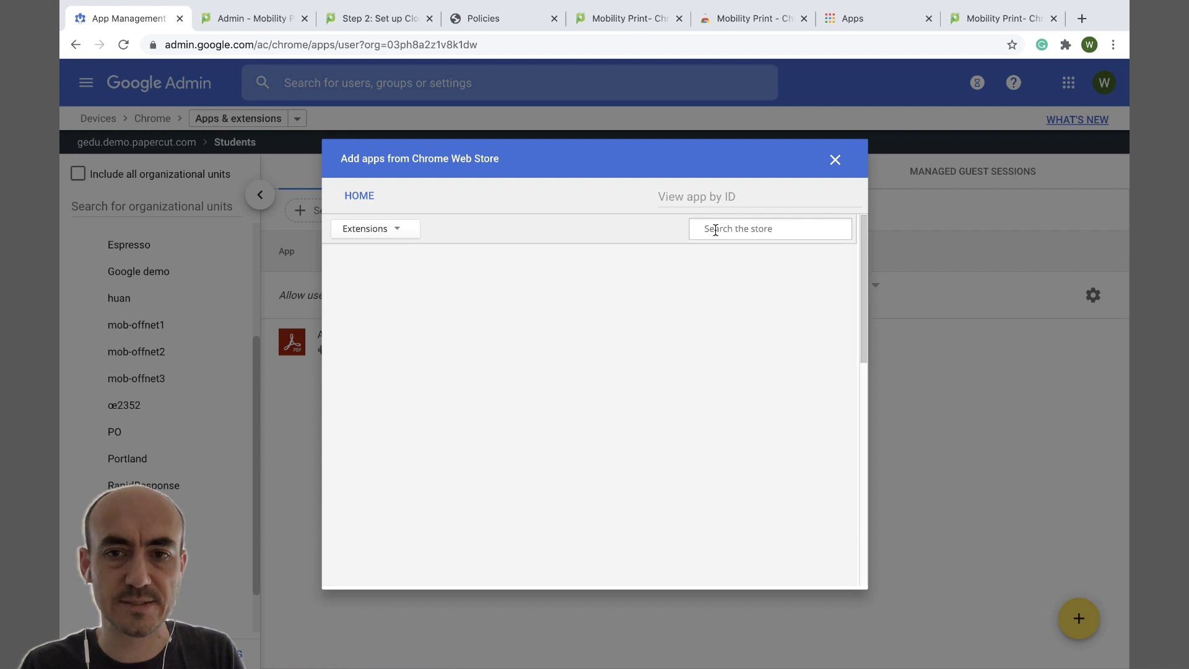
- Find 'PaperCut Mobility Print' in the store, select it, and set it to Force install
click(716, 230)
text(PaperCut M)
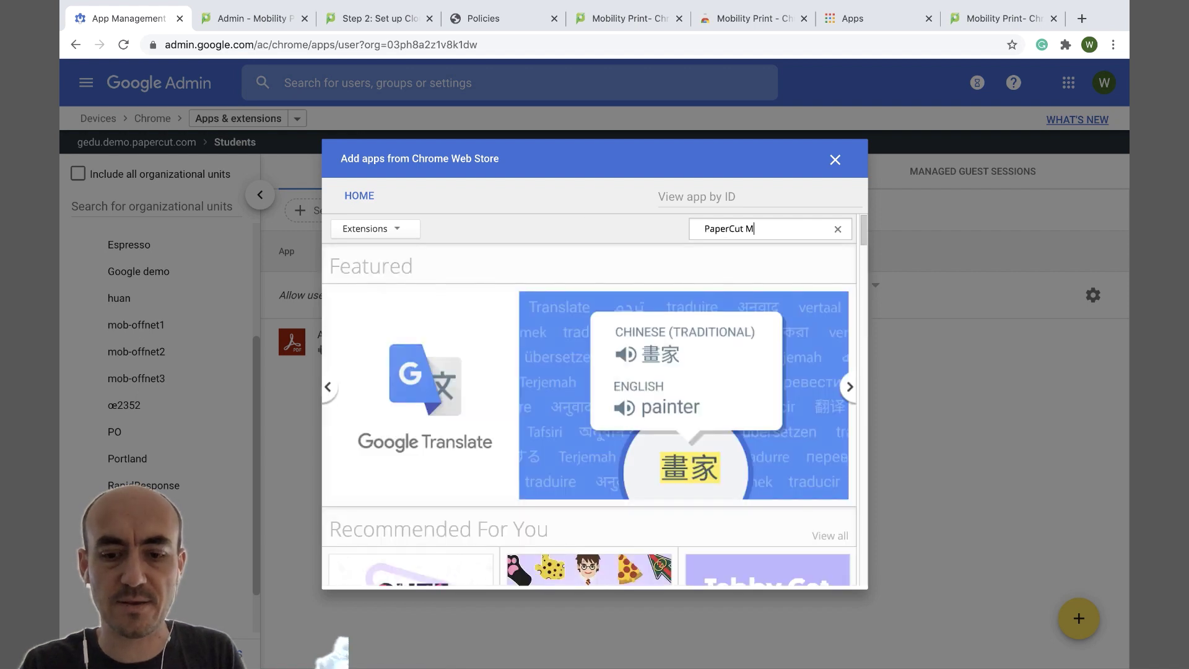
text(obility Print)
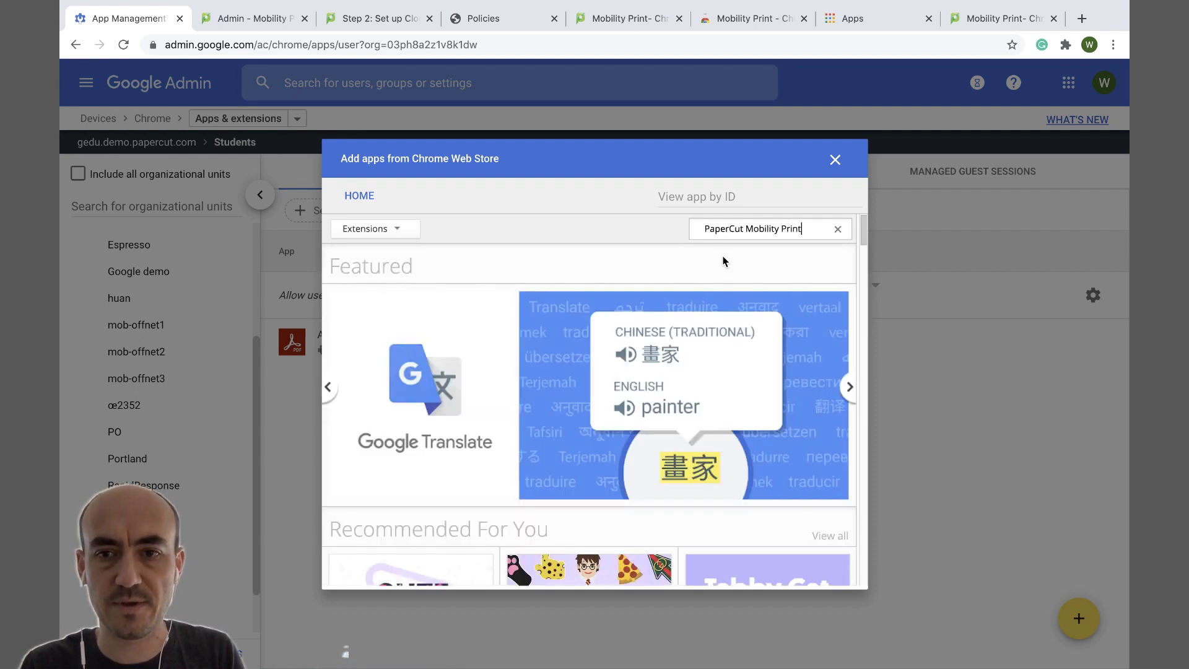
key(Return)
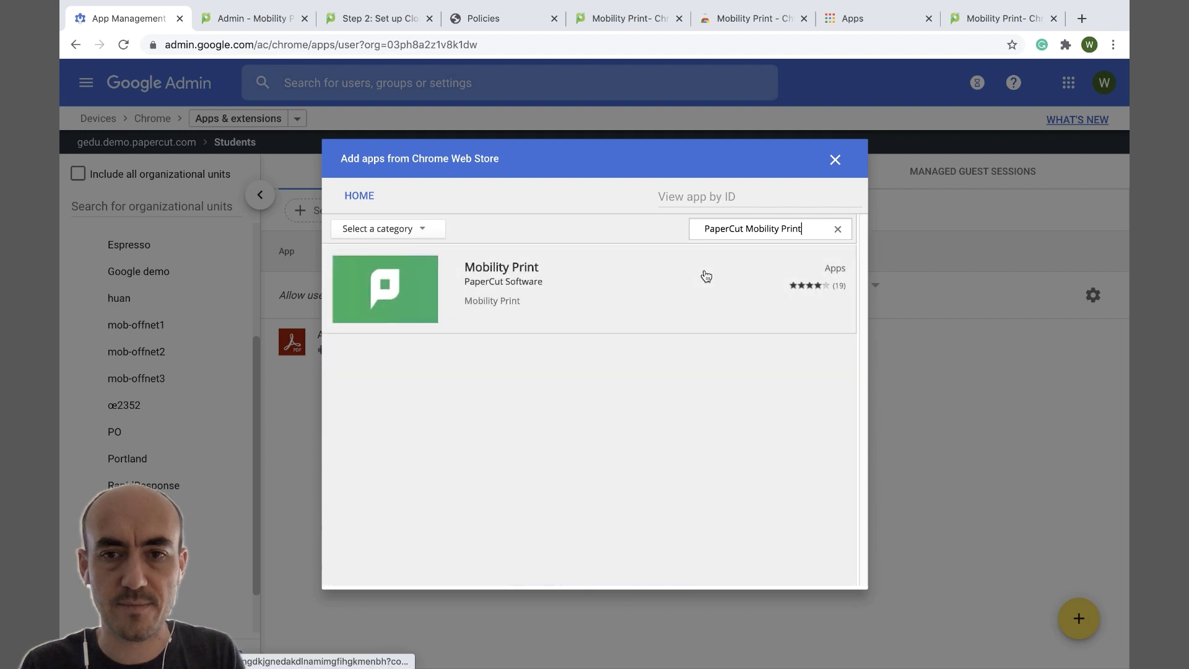
click(622, 286)
click(756, 242)
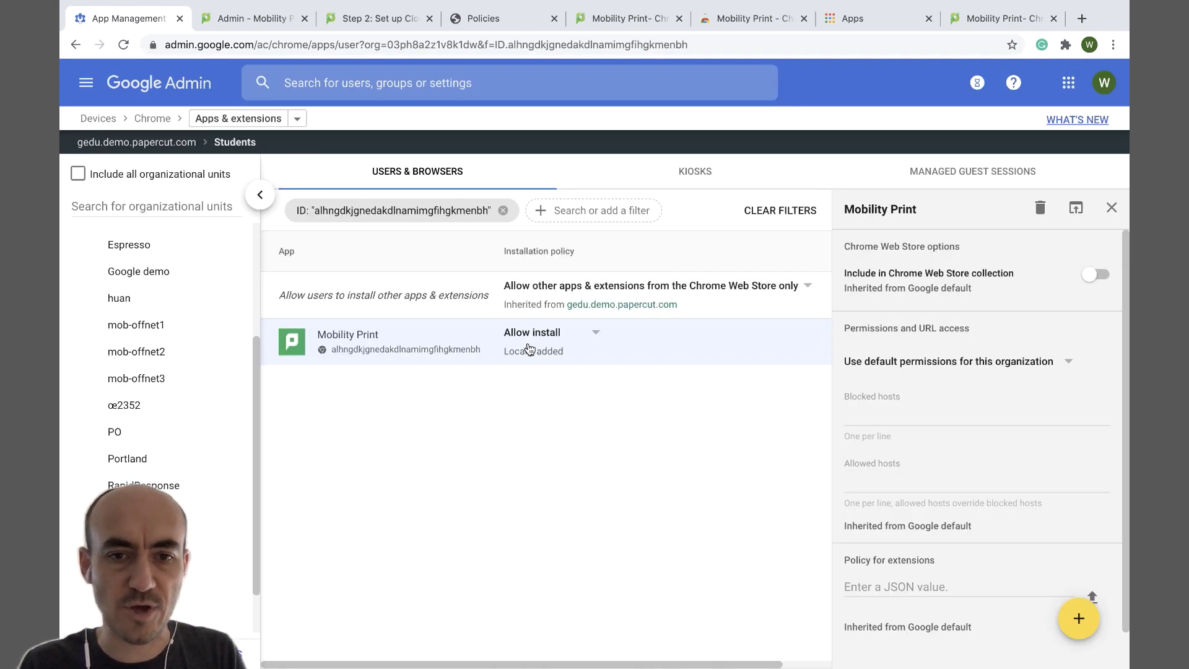
click(577, 337)
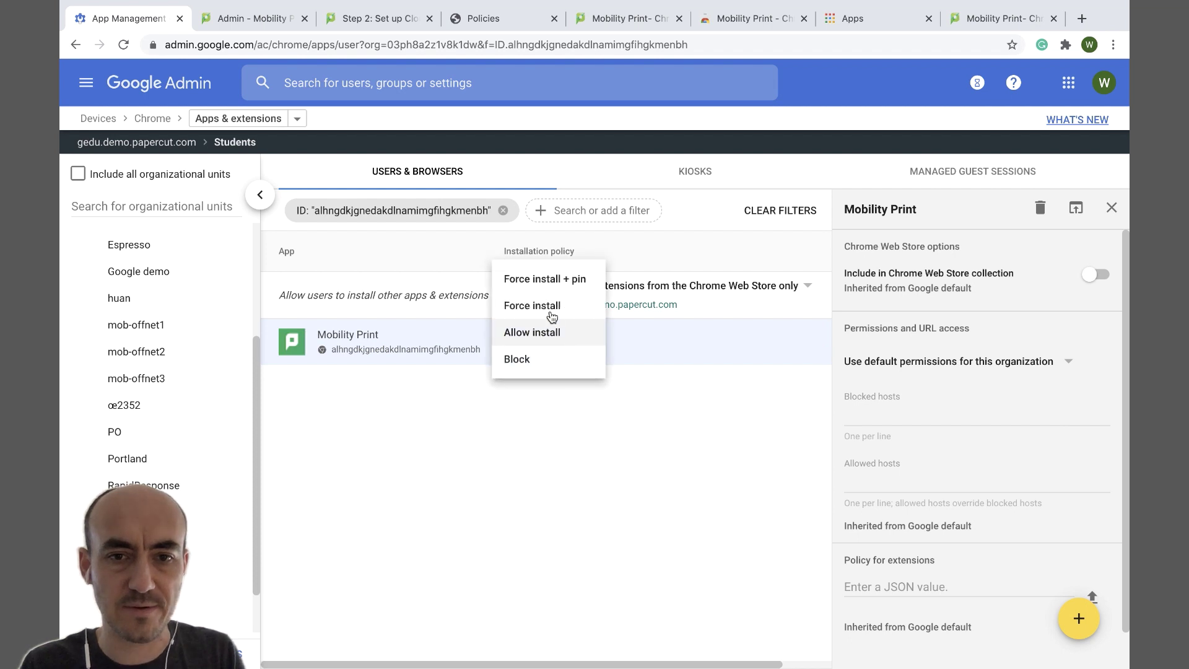
click(567, 310)
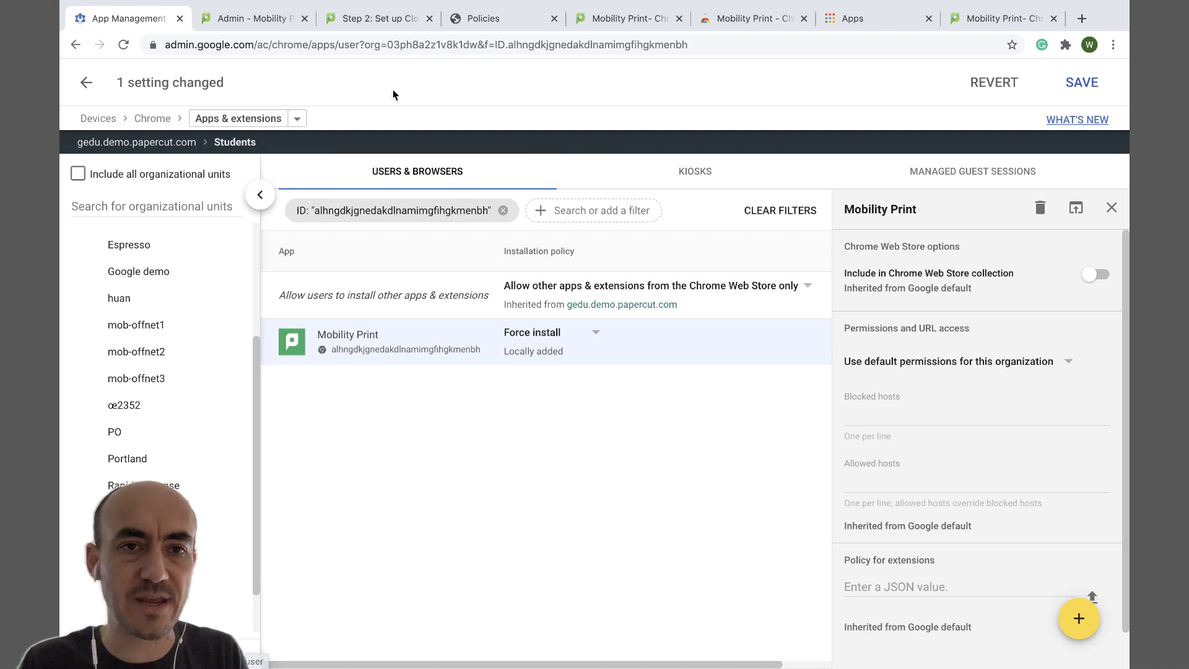
- Paste the help page's sample CloudPrintInviteLinks JSON into Policy for extensions
key(ctrl+3)
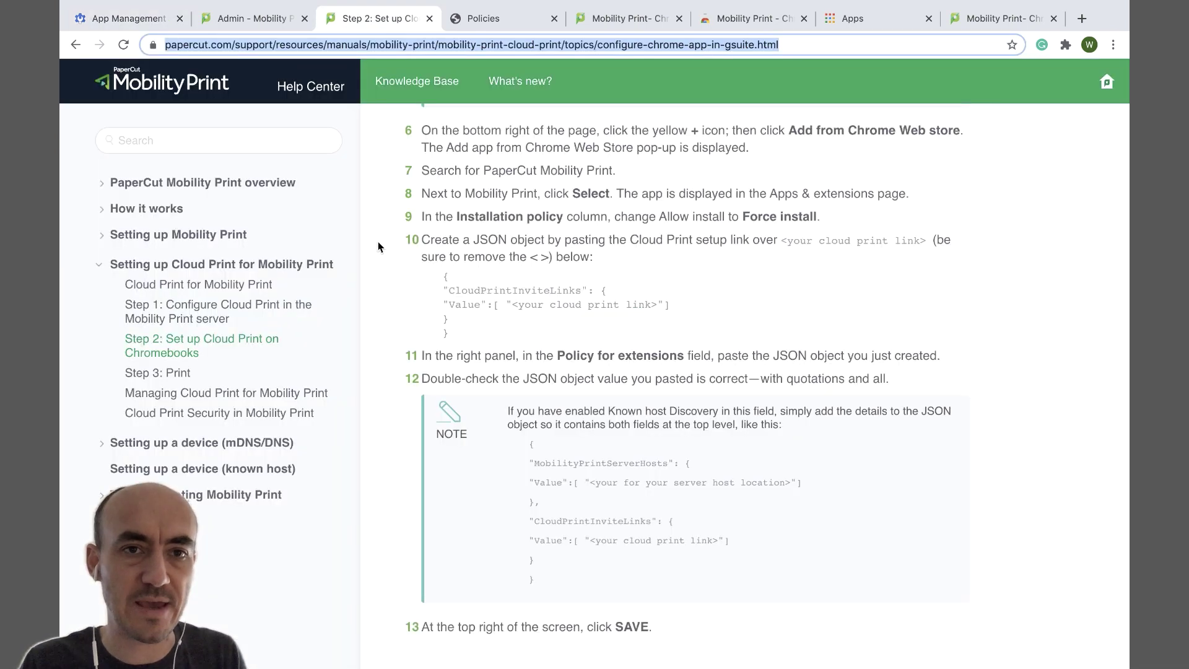
drag(453, 334, 445, 281)
key(ctrl+c)
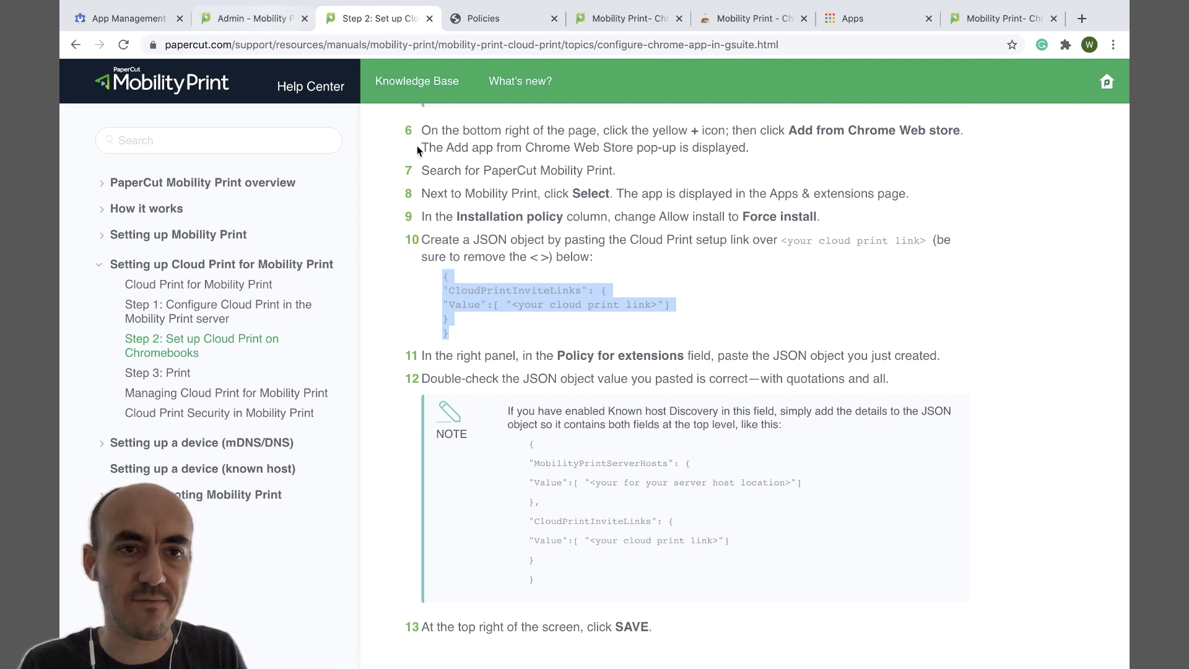
key(ctrl+2)
click(140, 19)
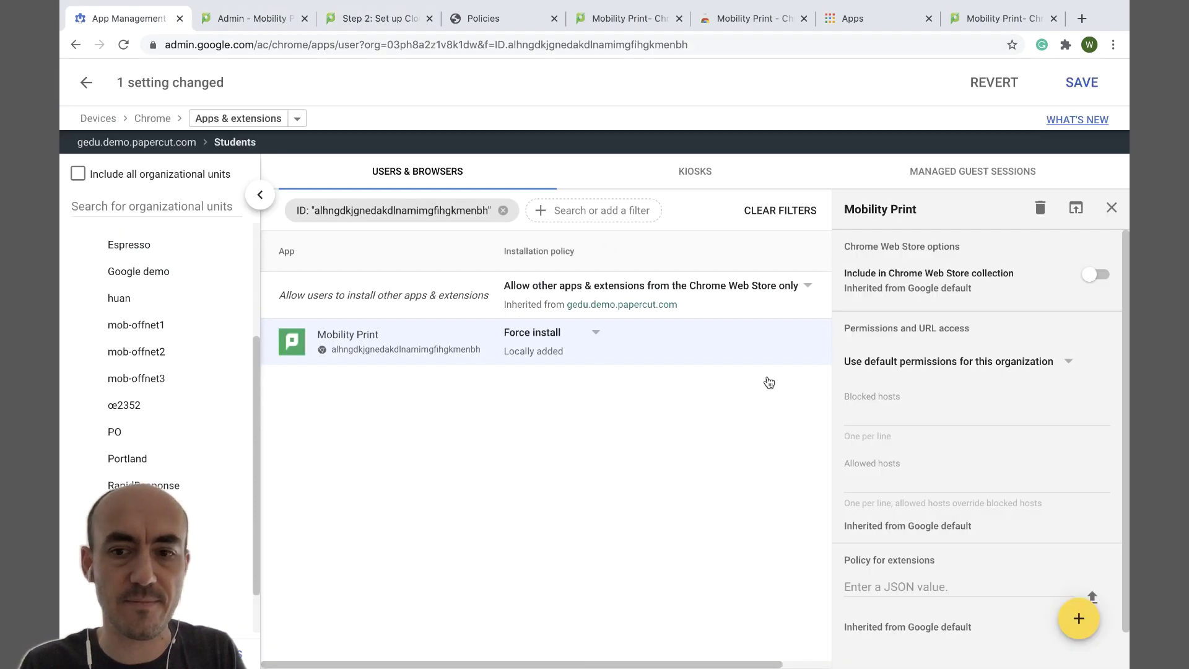
click(864, 587)
key(ctrl+v)
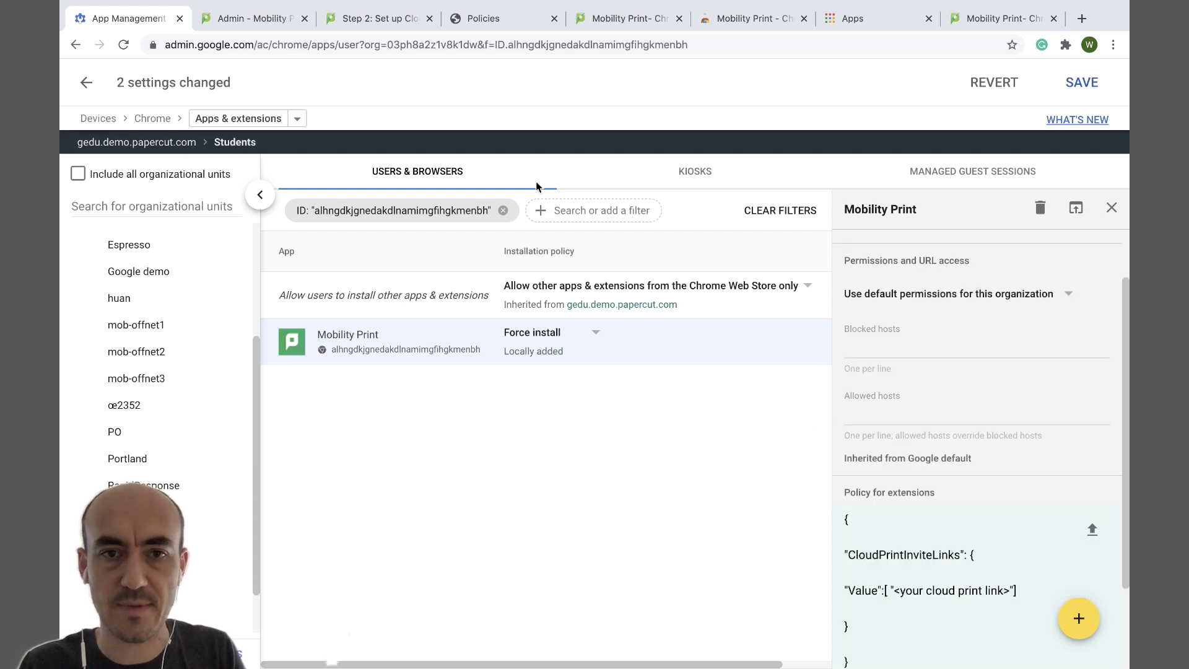
- Replace the JSON placeholder with the no-expiry invite link and save both settings
key(ctrl+2)
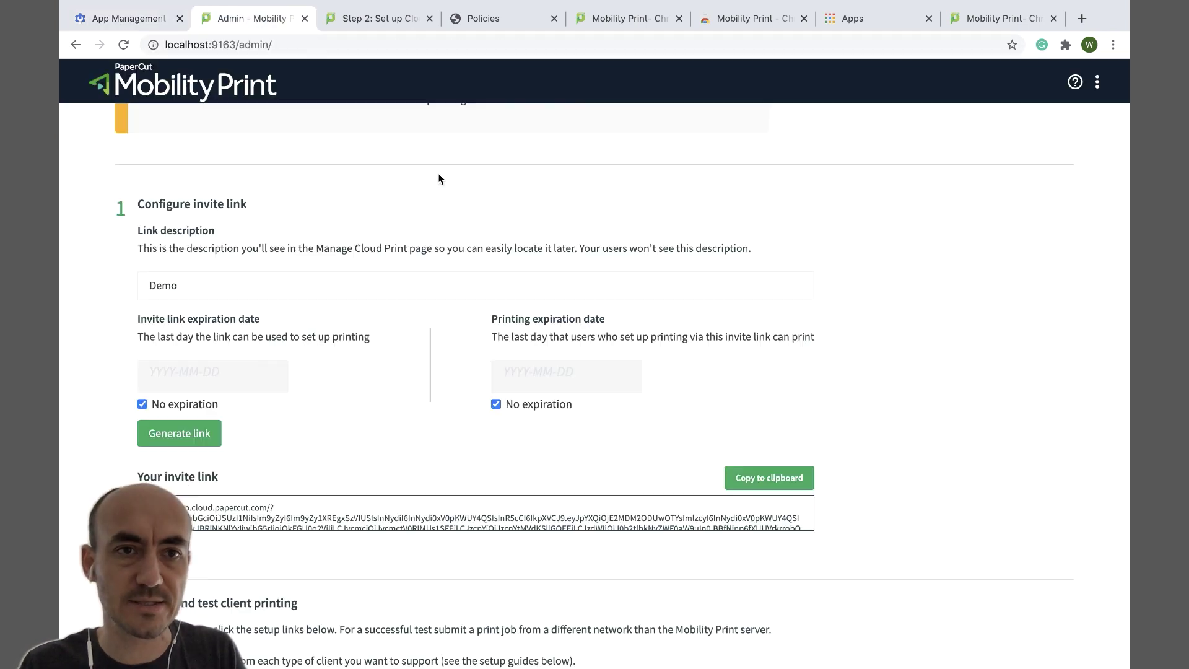
click(761, 486)
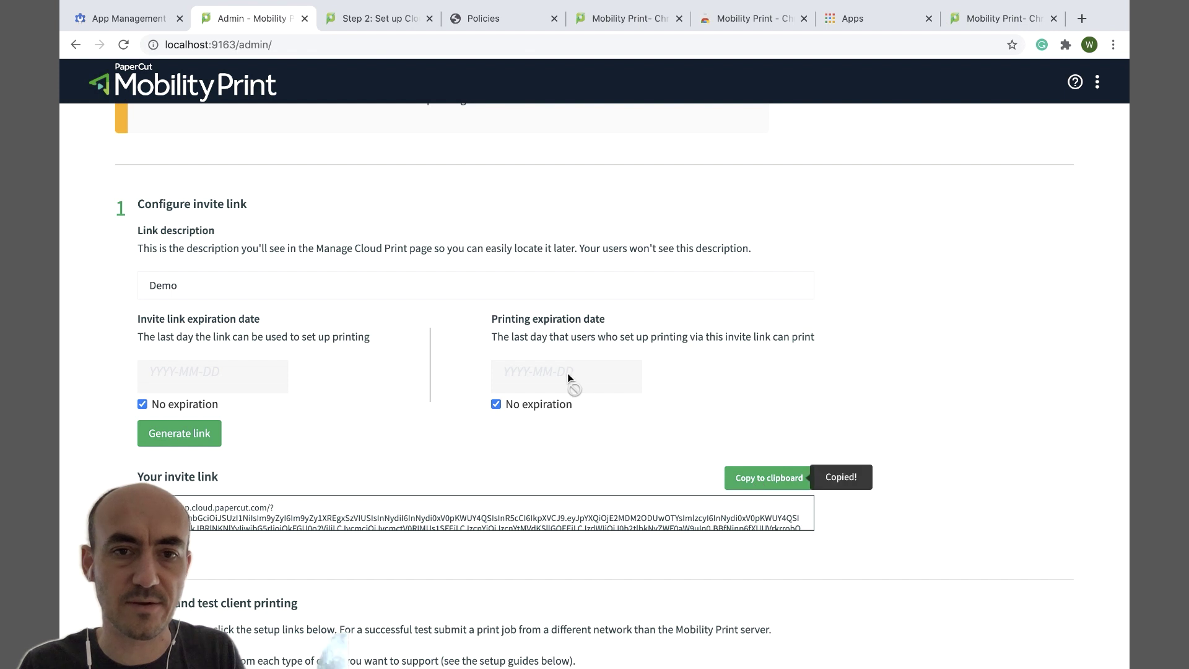
key(ctrl+1)
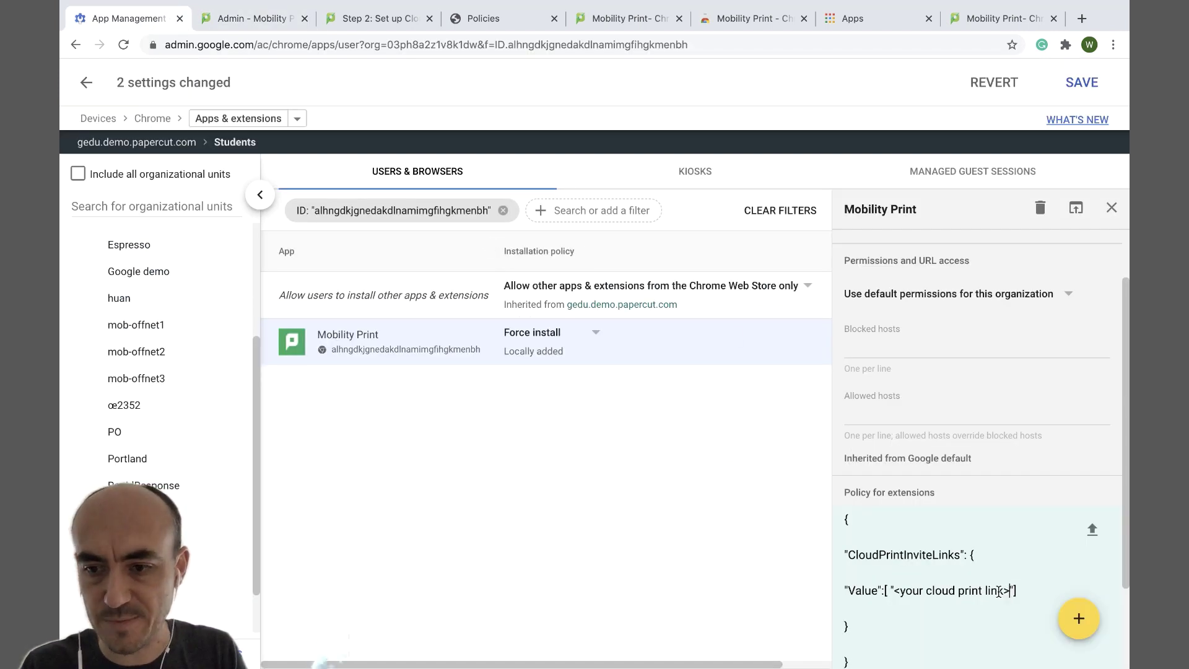
drag(1010, 592, 900, 593)
key(BackSpace)
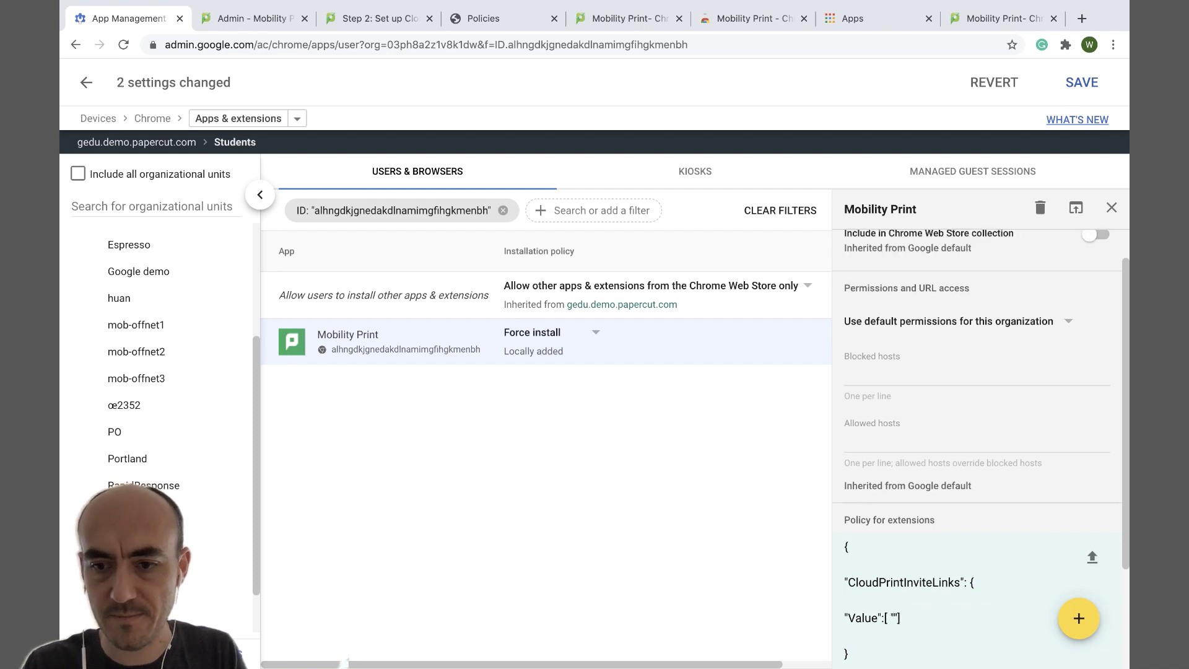
key(ctrl+v)
scroll(960, 537, down, 4)
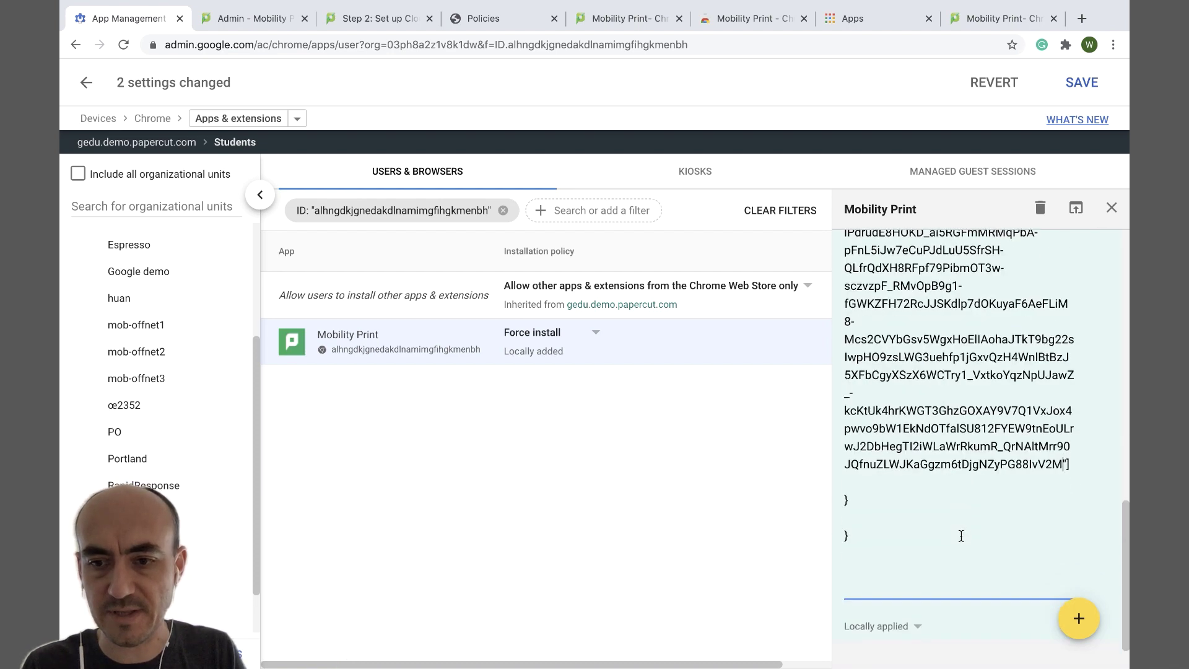
click(1074, 88)
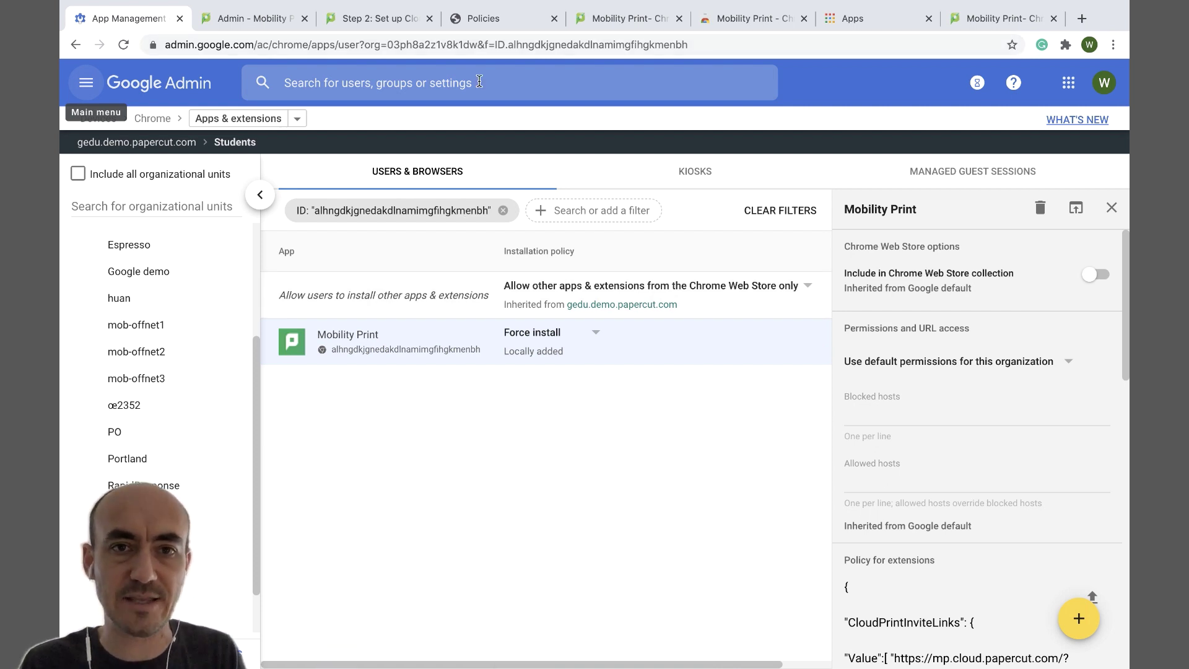
- Reload policies on chrome://policy and confirm the CloudPrintInviteLinks policy shows status OK
click(481, 22)
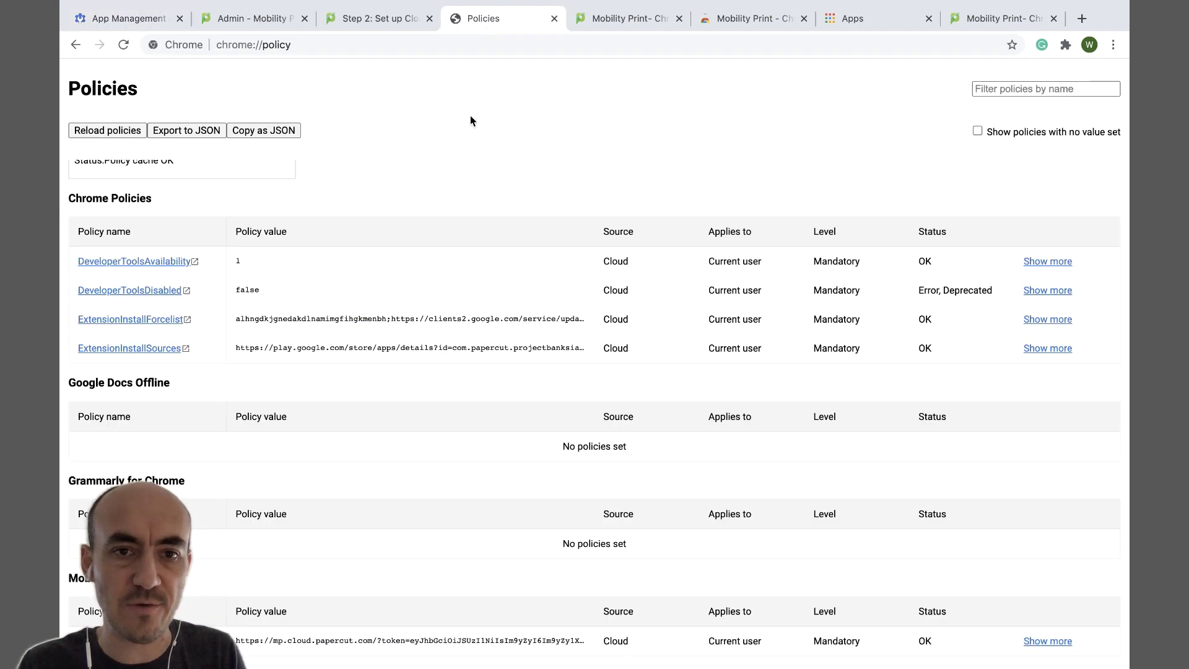
key(super+r)
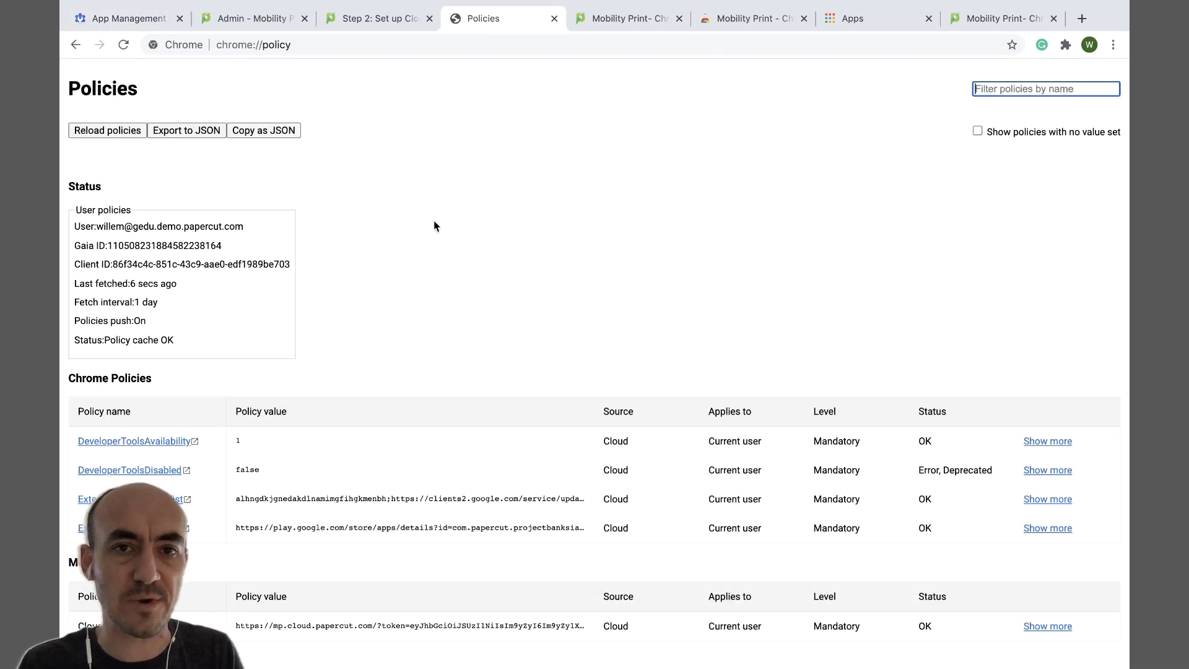
scroll(433, 224, down, 3)
scroll(434, 225, down, 1)
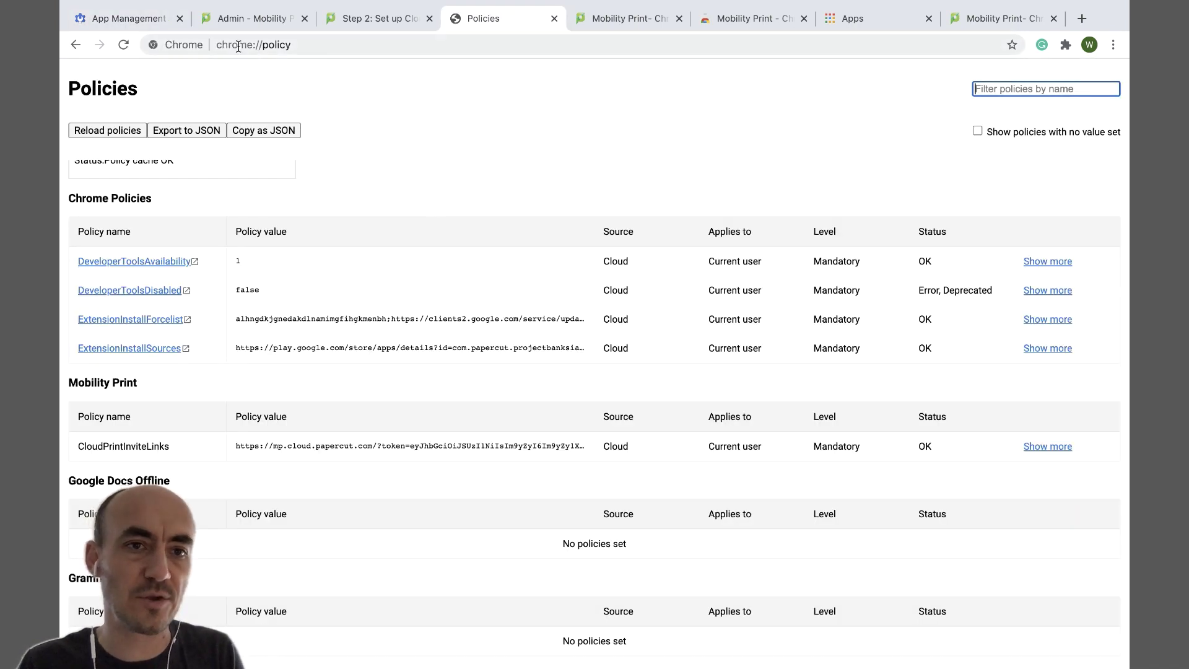